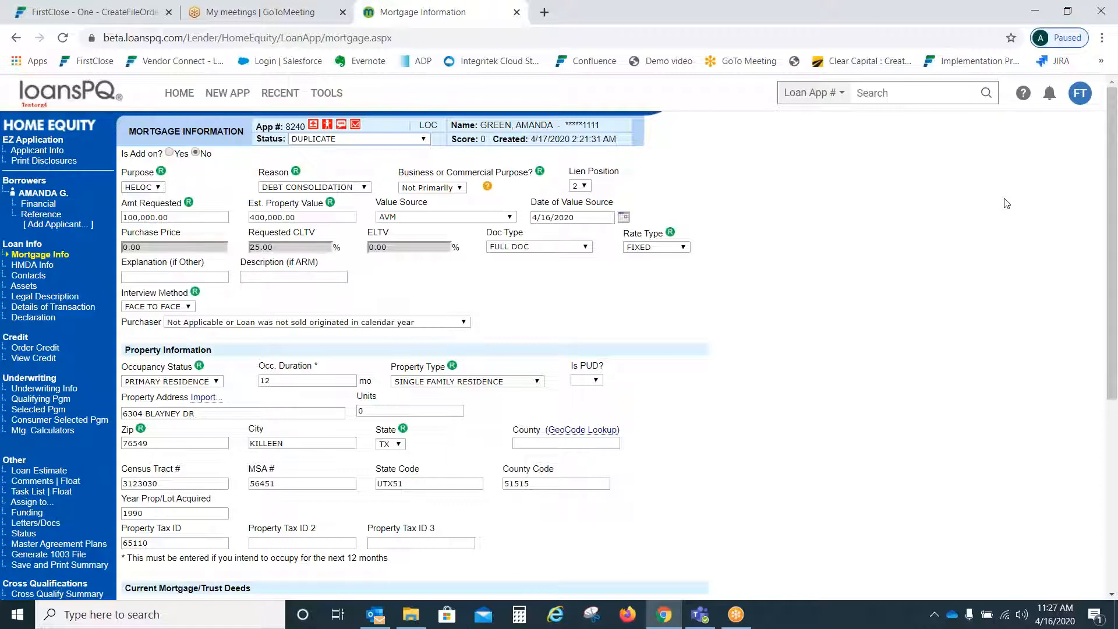
Step: Open loan 8240's Underwriting Info and launch a FirstClose One order from it
{"action": "mouse_move", "coordinate": [1111, 158]}
{"action": "left_mouse_down"}
{"action": "mouse_move", "coordinate": [1112, 341]}
{"action": "mouse_move", "coordinate": [1115, 173]}
{"action": "left_mouse_up"}
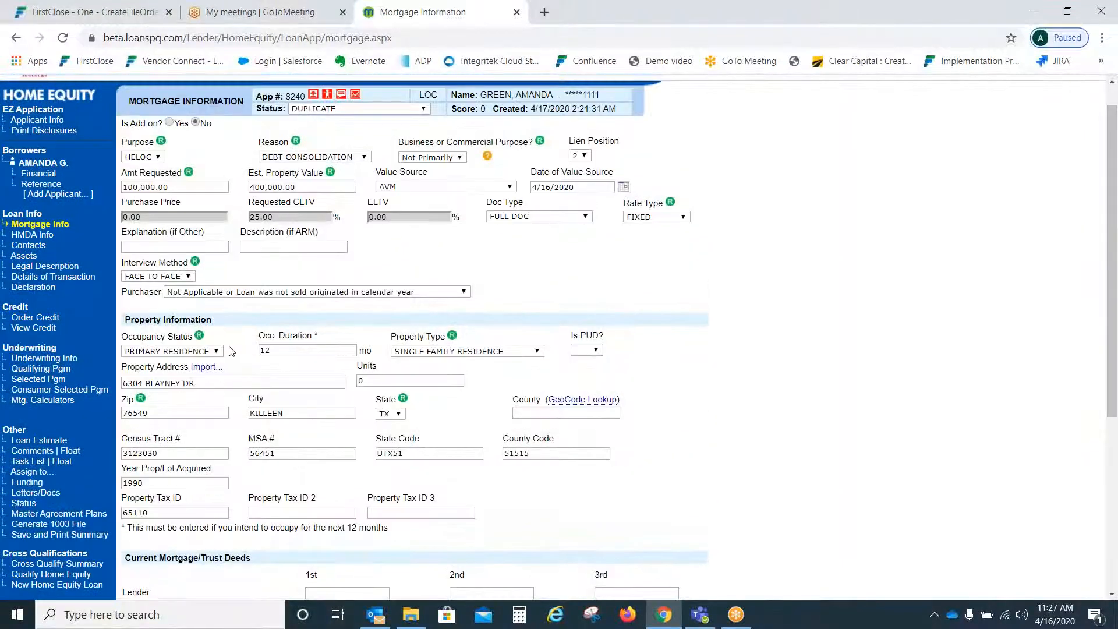
{"action": "left_click", "coordinate": [45, 359]}
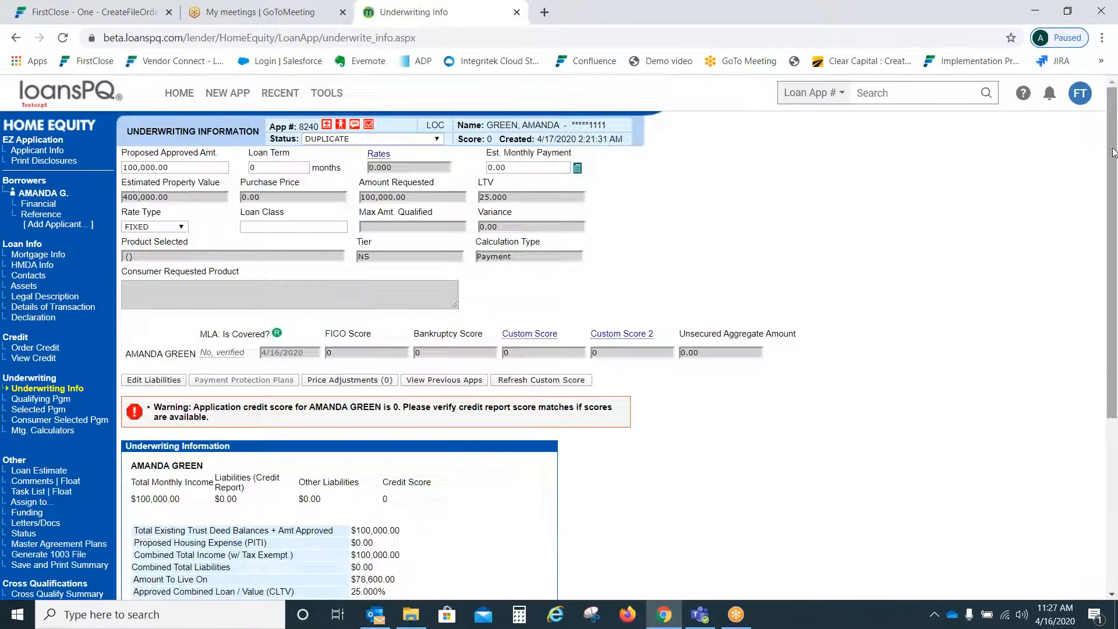
{"action": "left_click_drag", "start_coordinate": [1113, 152], "coordinate": [1094, 450]}
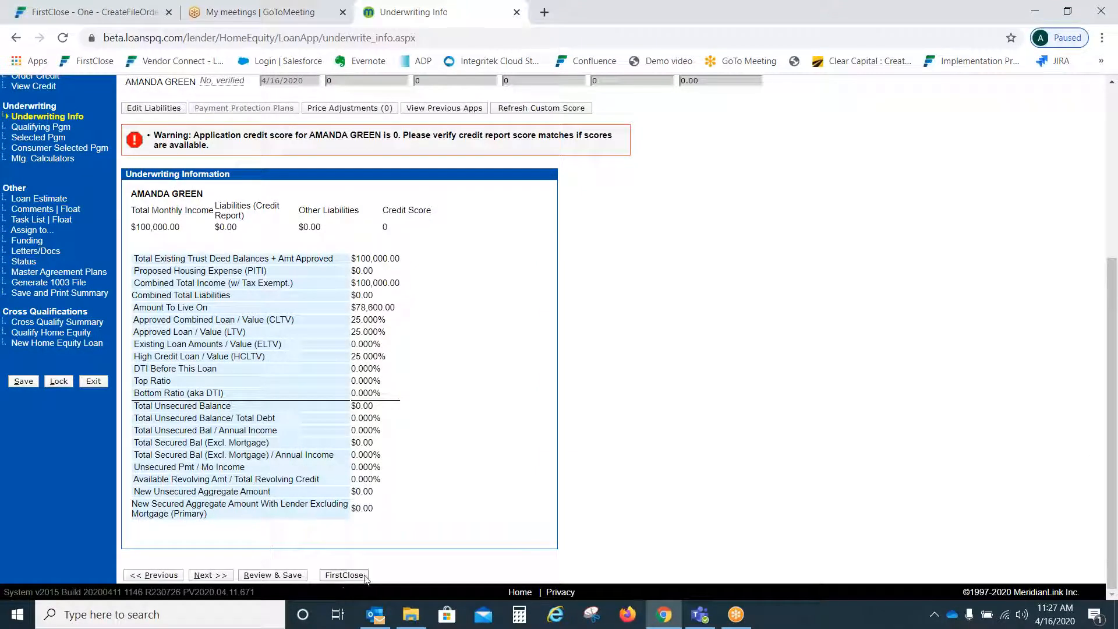
{"action": "left_click", "coordinate": [339, 575]}
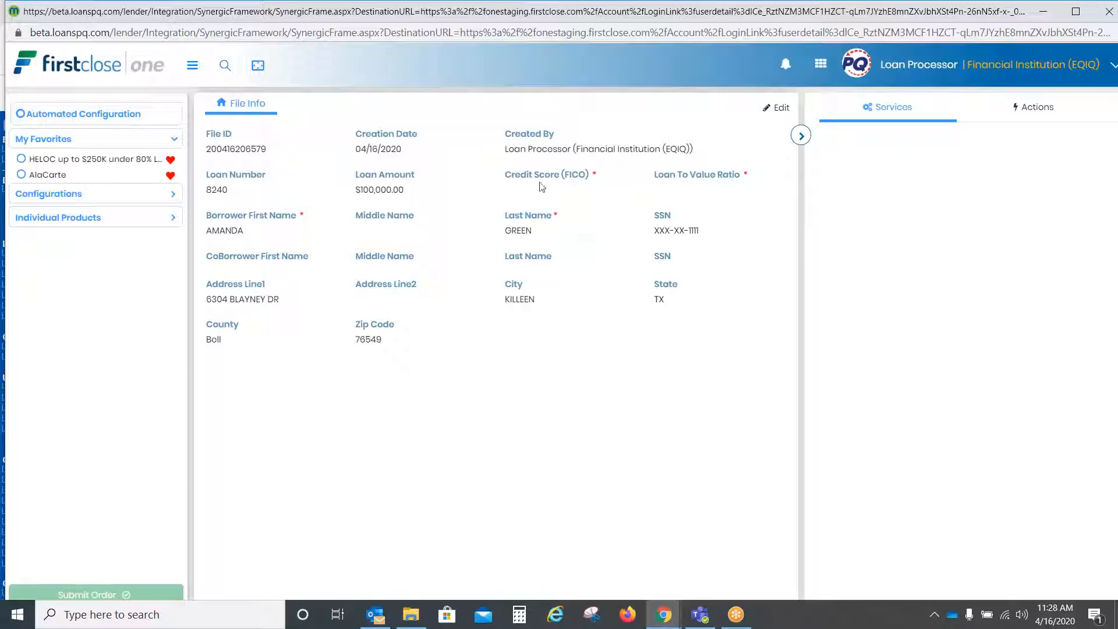
Step: Enter credit score 700 and loan-to-value ratio 100 in File Info, then save and confirm the update
{"action": "left_click", "coordinate": [779, 108]}
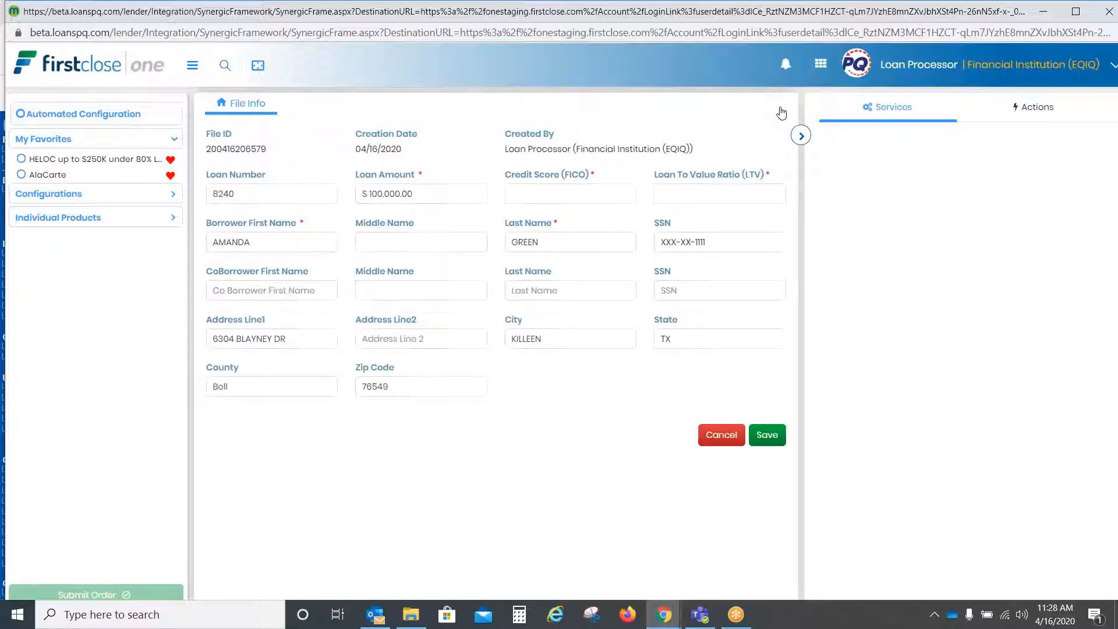
{"action": "left_click", "coordinate": [599, 191]}
{"action": "type", "text": "700"}
{"action": "left_click", "coordinate": [718, 193]}
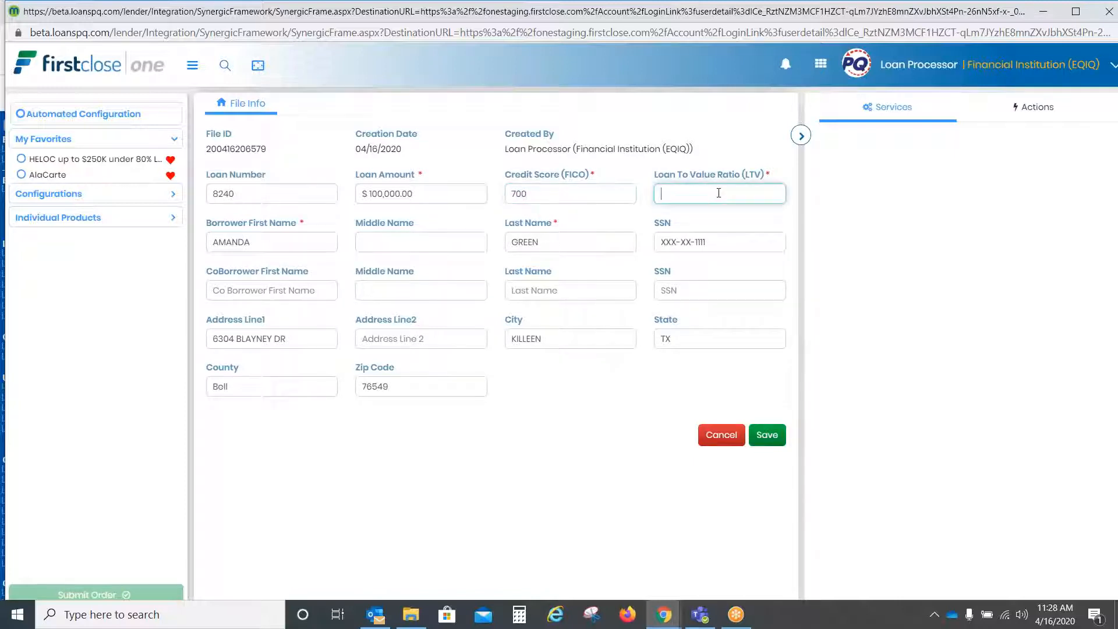
{"action": "type", "text": "100"}
{"action": "left_click", "coordinate": [767, 435]}
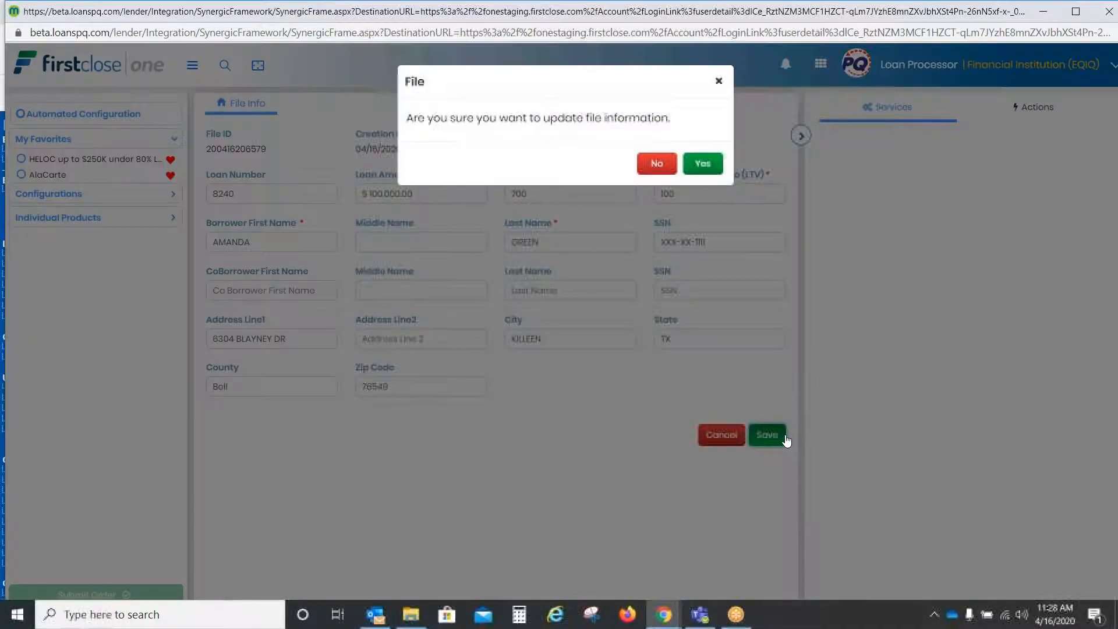
{"action": "left_click", "coordinate": [702, 163]}
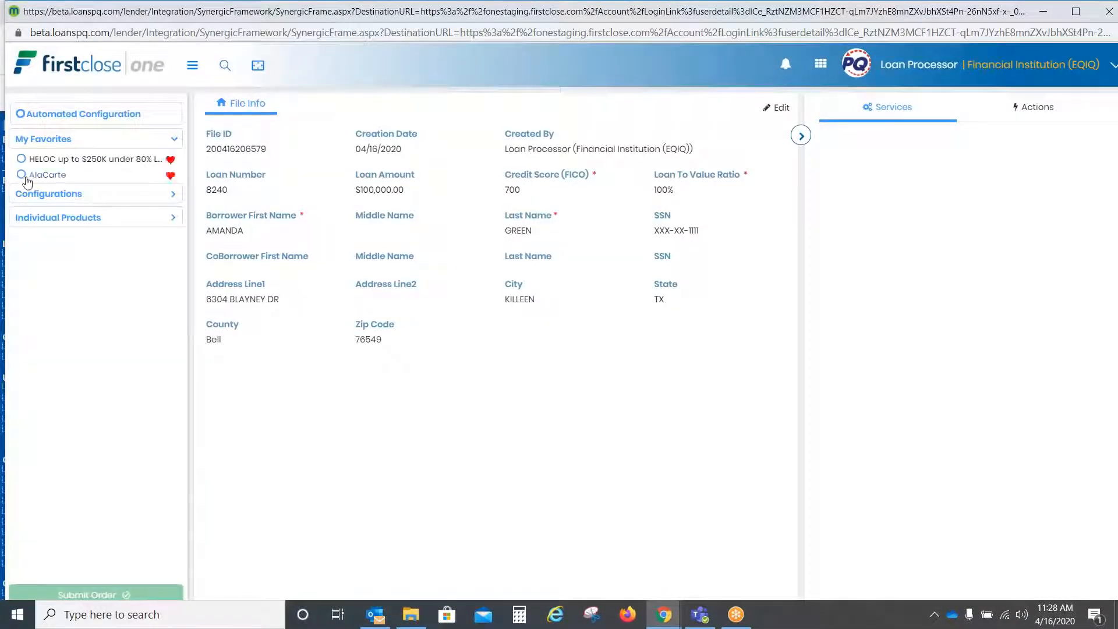
Step: Apply the HELOC favorite, try the over $250K option, then settle on HELOC up to $250K under 80% LTV
{"action": "left_click", "coordinate": [21, 161]}
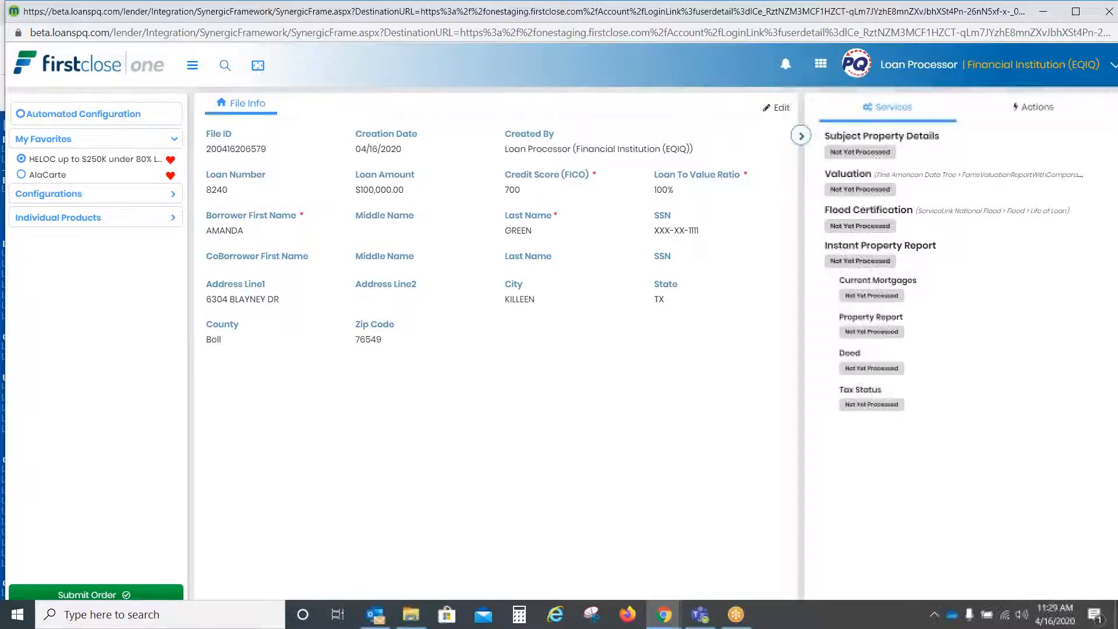
{"action": "left_click", "coordinate": [132, 200]}
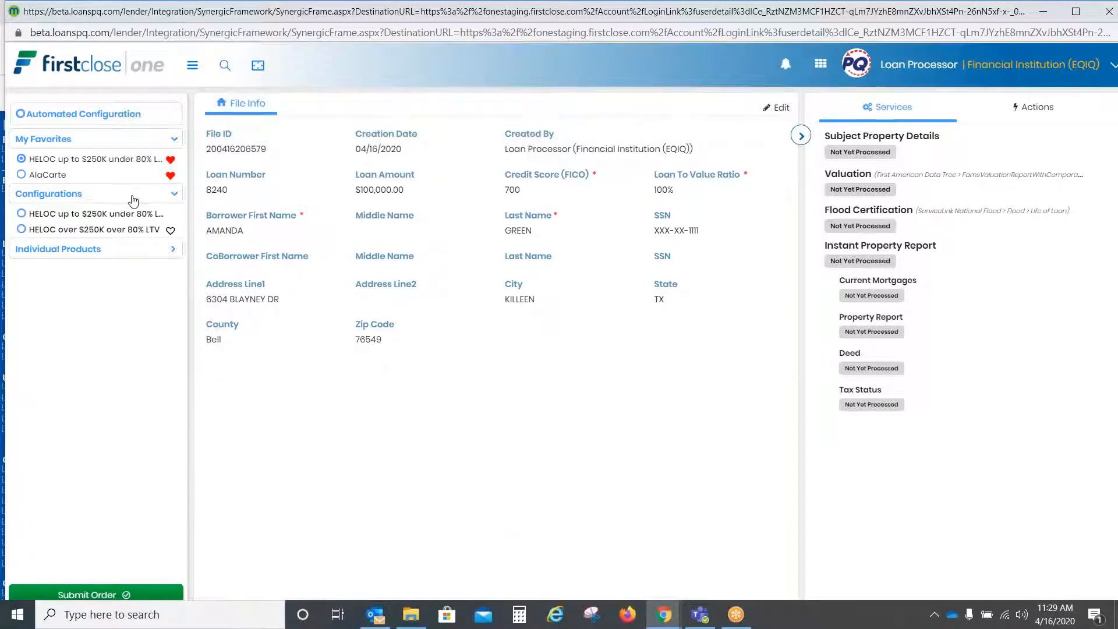
{"action": "left_click", "coordinate": [115, 233]}
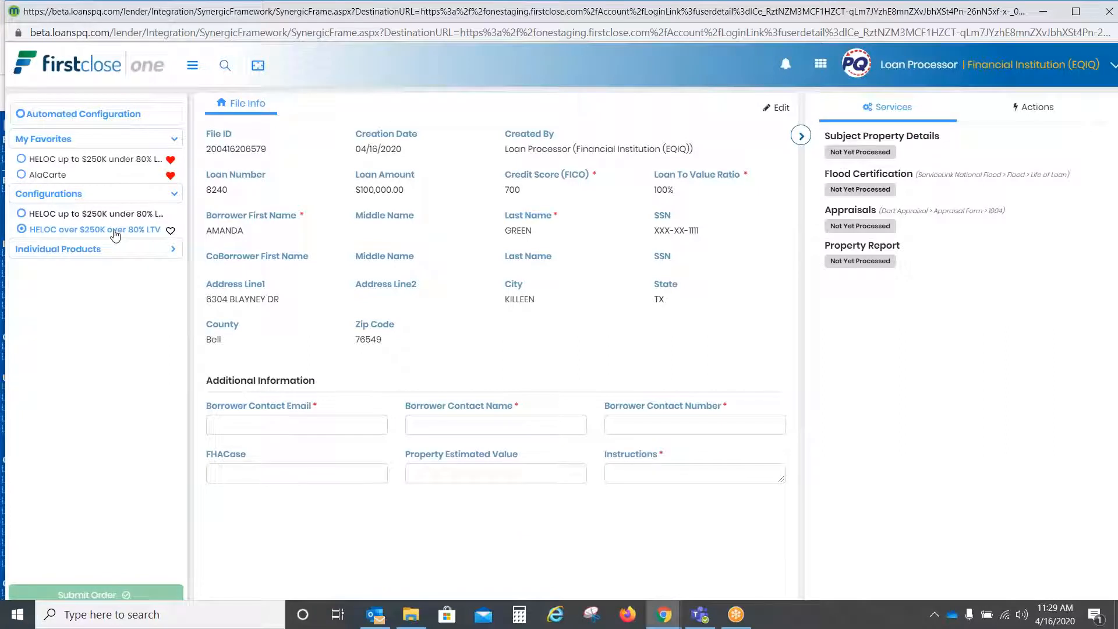
{"action": "left_click", "coordinate": [110, 216]}
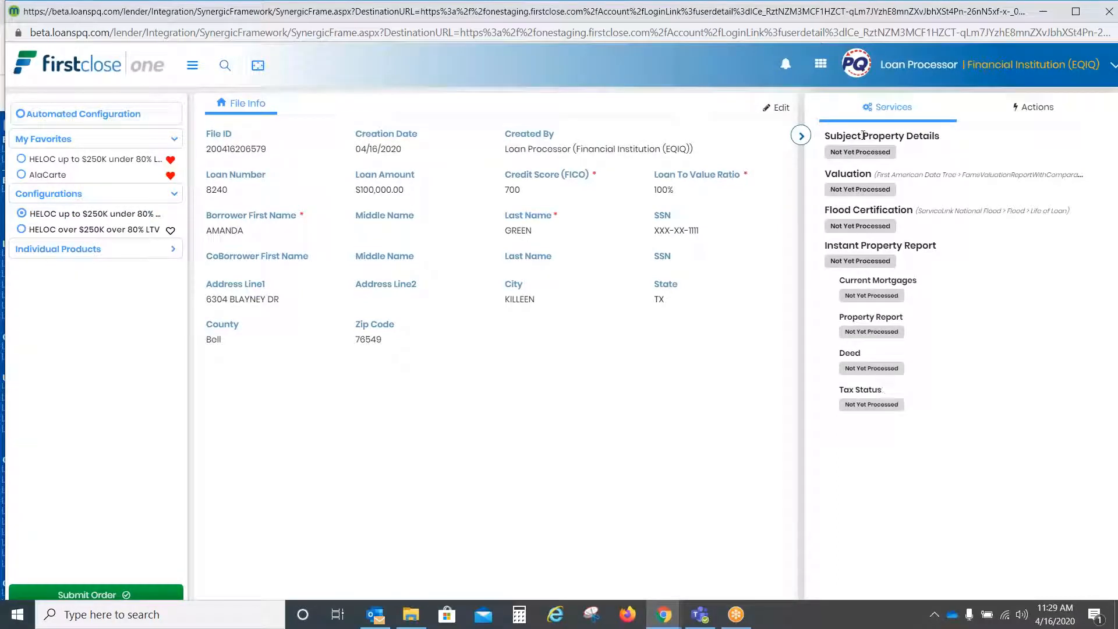
Step: Switch to HELOC over $250K over 80% LTV, fill in borrower contact e-mail, name and phone, and expand Individual Products
{"action": "left_click", "coordinate": [115, 233]}
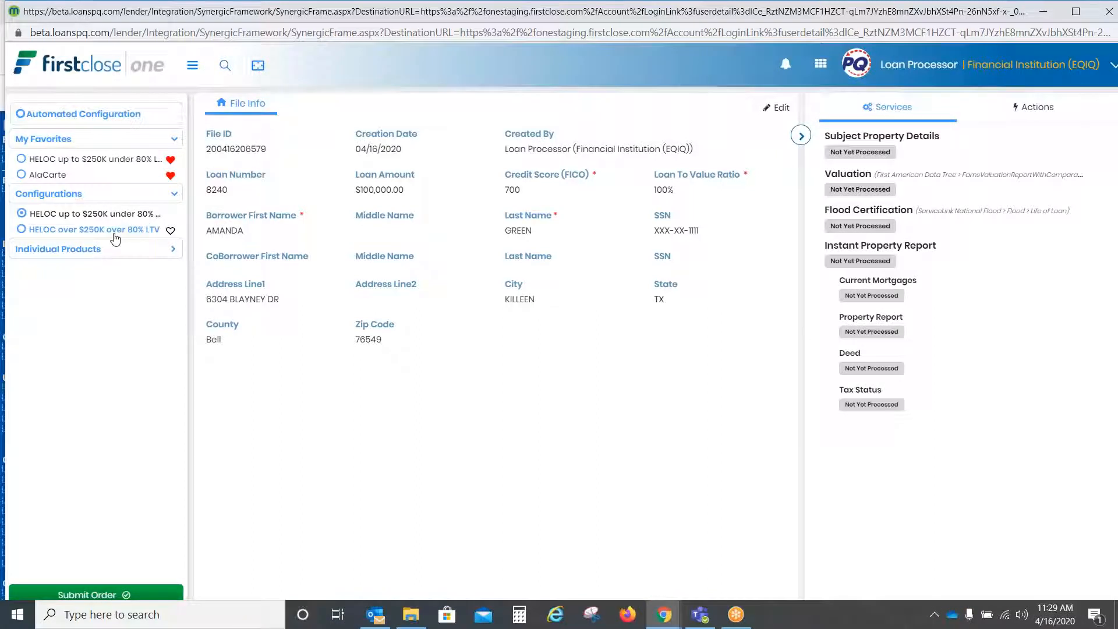
{"action": "left_click", "coordinate": [278, 426]}
{"action": "type", "text": "TEST@TEST.COM"}
{"action": "key", "text": "Tab"}
{"action": "type", "text": "tEST"}
{"action": "type", "text": "Test"}
{"action": "key", "text": "Tab"}
{"action": "type", "text": "88888888888"}
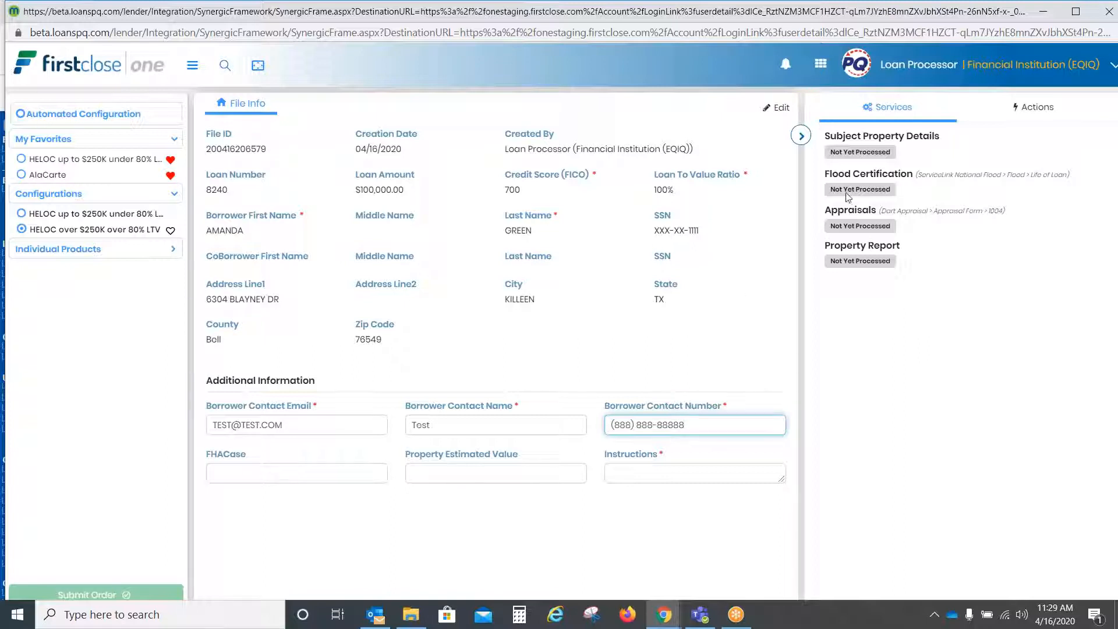
{"action": "left_click", "coordinate": [87, 249]}
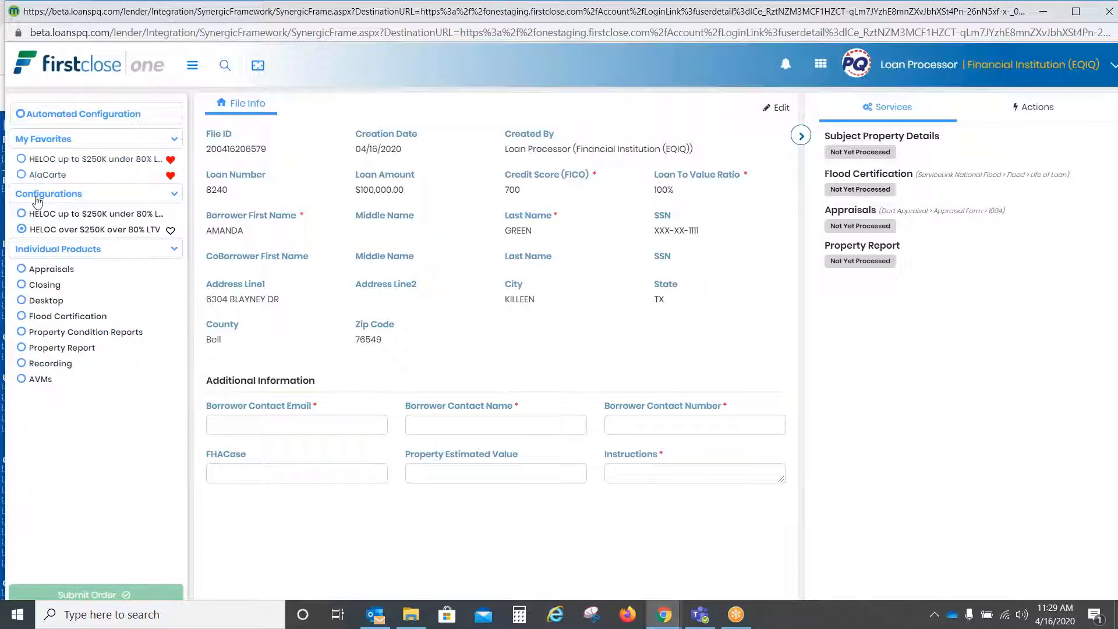
Step: Browse the Closing and Flood Certification products, then reapply the HELOC up to $250K favorite and submit the order
{"action": "left_click", "coordinate": [51, 229]}
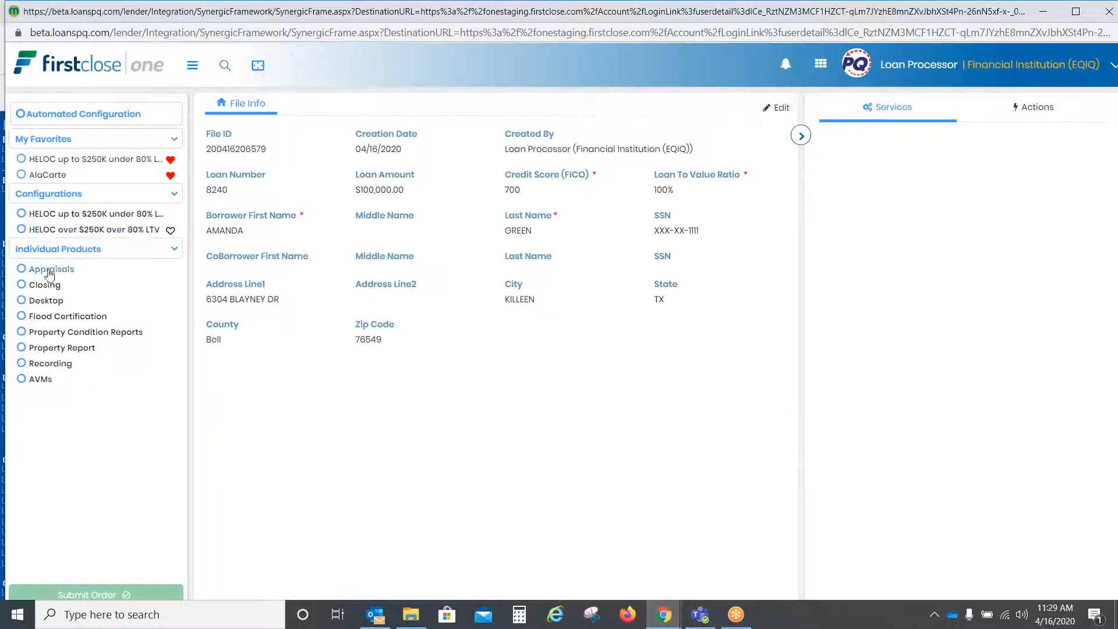
{"action": "left_click", "coordinate": [50, 286]}
{"action": "left_click", "coordinate": [51, 290]}
{"action": "left_click", "coordinate": [57, 319]}
{"action": "left_click", "coordinate": [58, 330]}
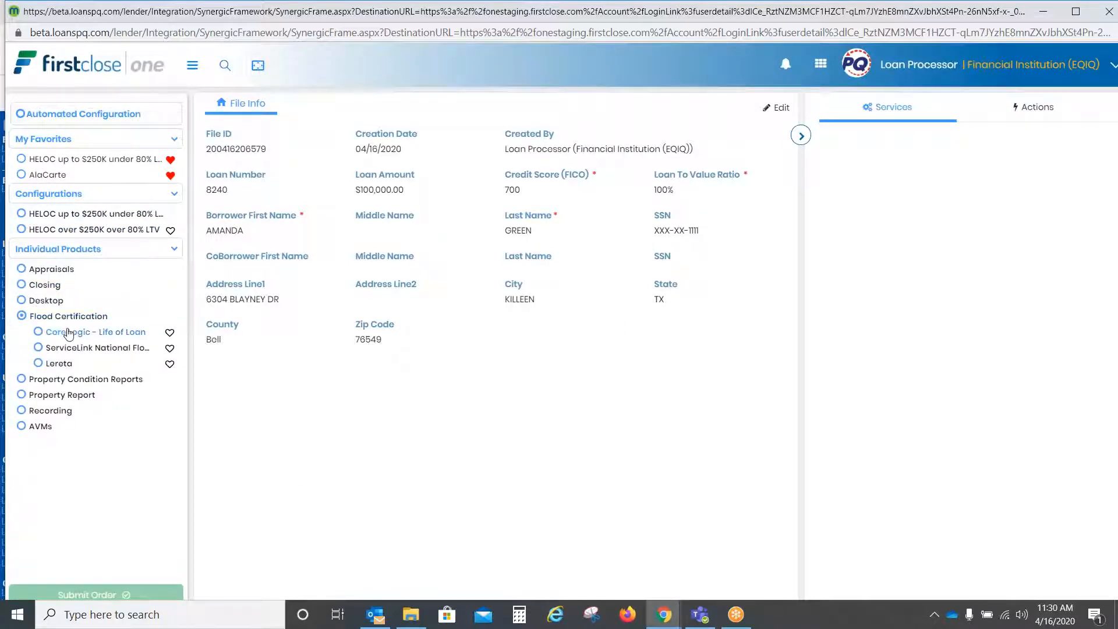
{"action": "left_click", "coordinate": [56, 318]}
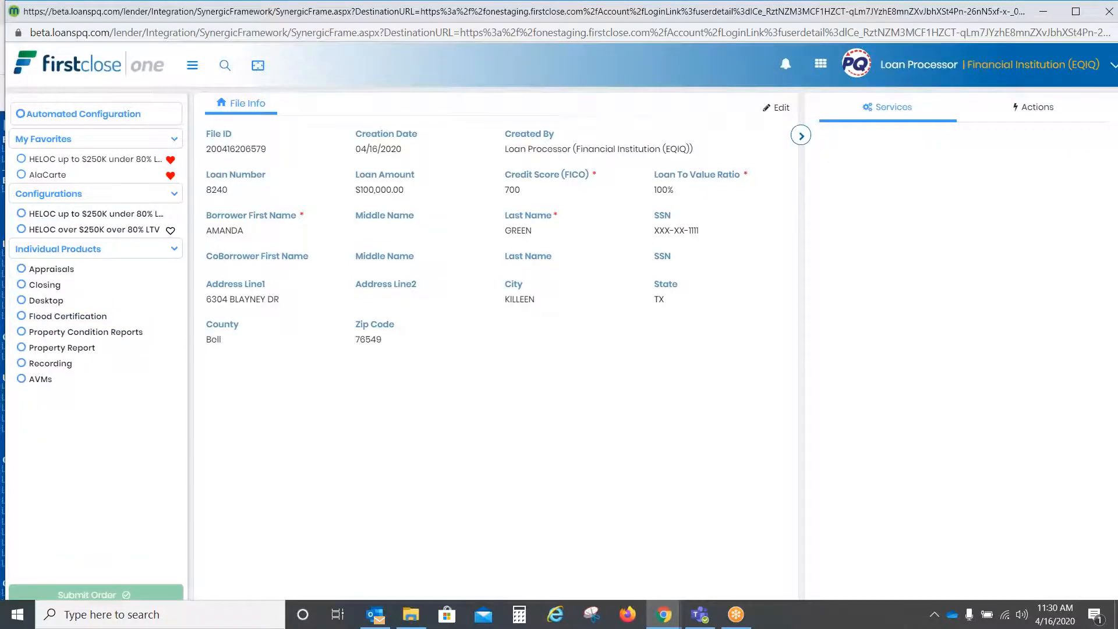
{"action": "left_click", "coordinate": [21, 162]}
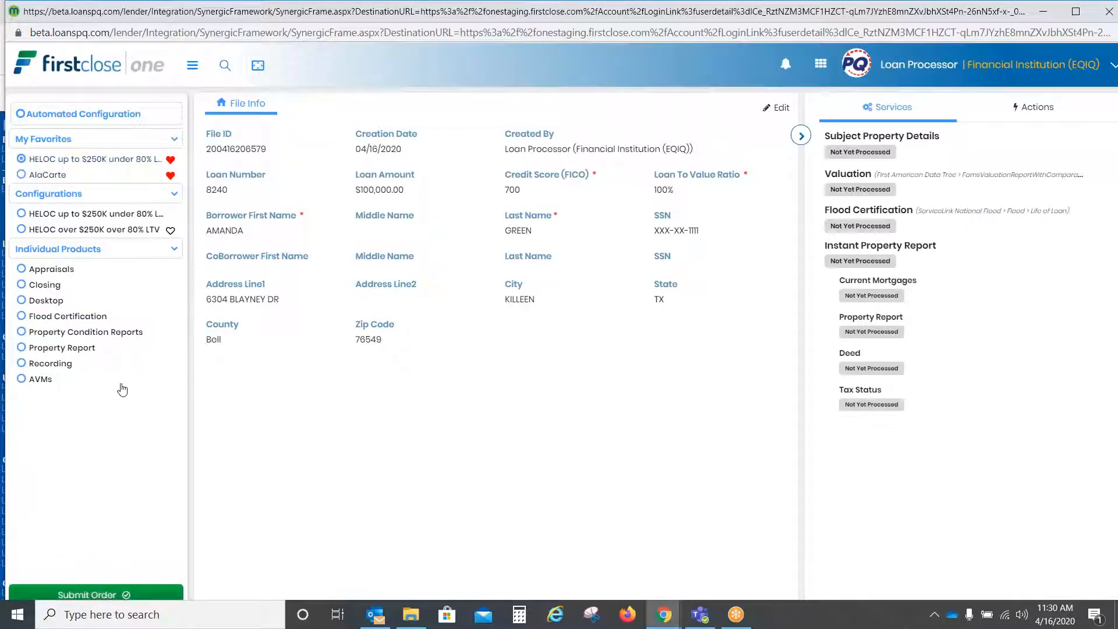
{"action": "left_click", "coordinate": [106, 592]}
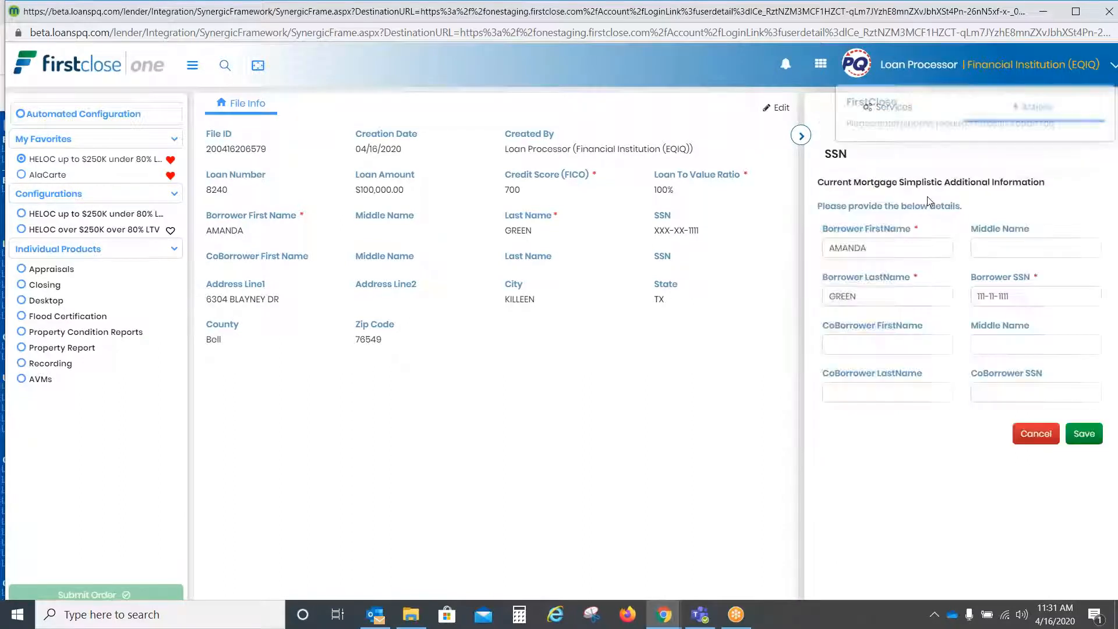
Step: Save the borrower's SSN in the Actions panel form for the current mortgage report
{"action": "left_click", "coordinate": [1084, 436]}
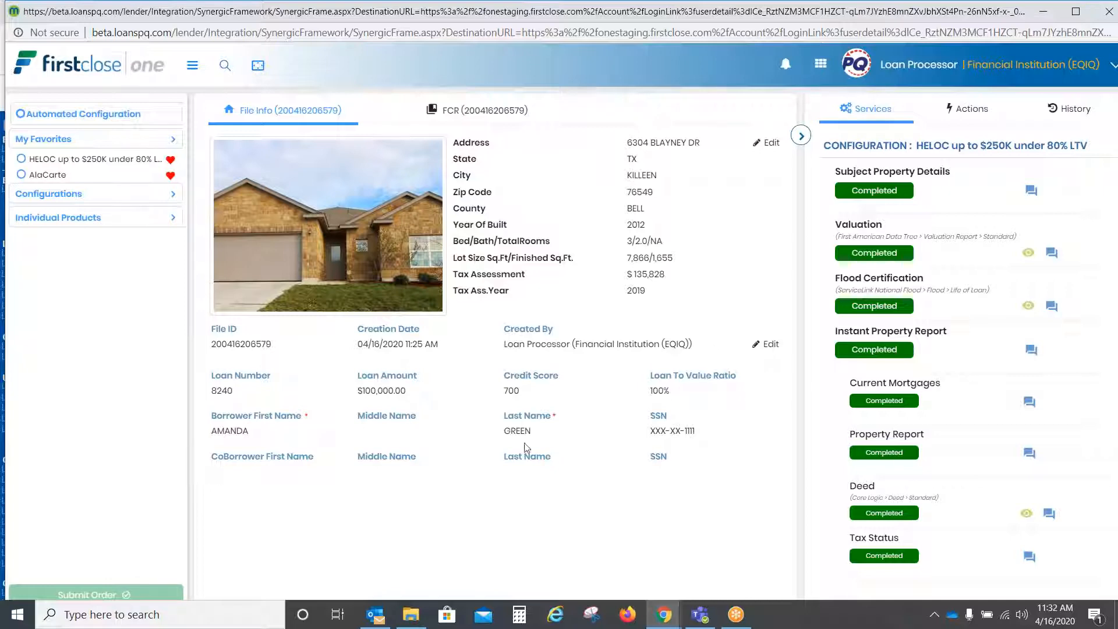
Step: Enlarge the property photo, then close the Property Image view
{"action": "left_click", "coordinate": [366, 256]}
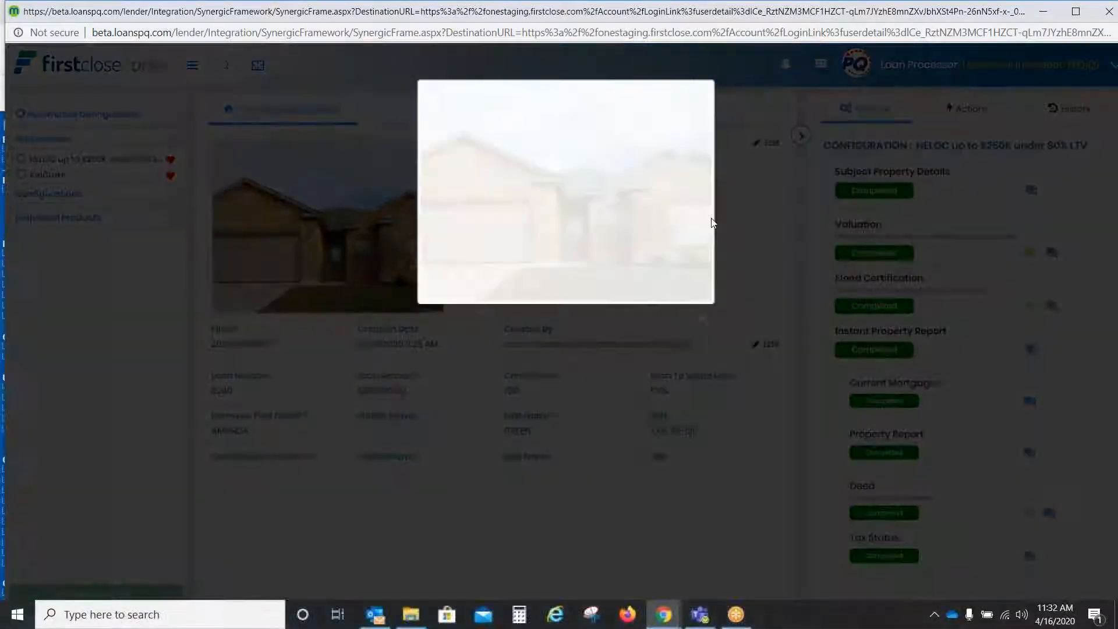
{"action": "left_click", "coordinate": [702, 318]}
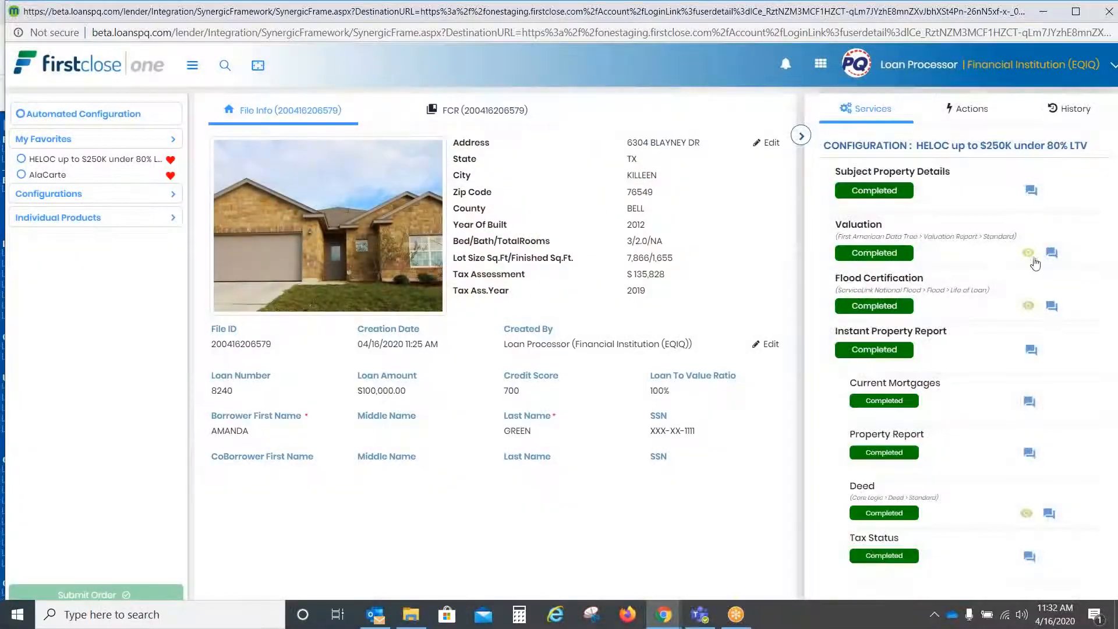
Step: Open the valuation, flood certification and deed reports from the Services panel, scrolling through each
{"action": "left_click", "coordinate": [1028, 252]}
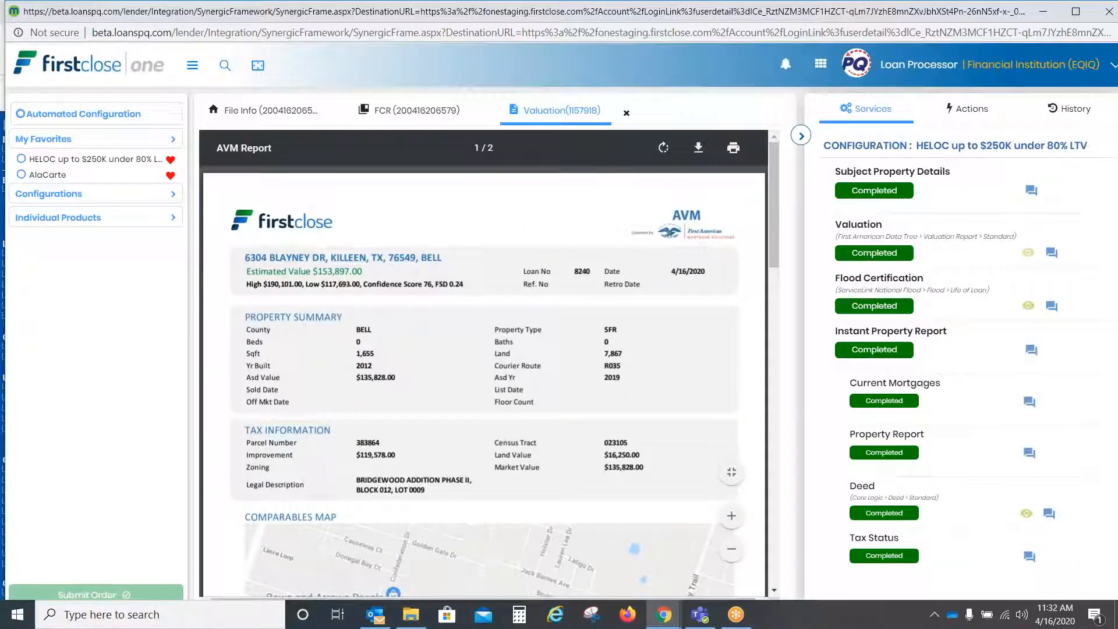
{"action": "mouse_move", "coordinate": [771, 170]}
{"action": "left_mouse_down"}
{"action": "mouse_move", "coordinate": [774, 319]}
{"action": "mouse_move", "coordinate": [776, 163]}
{"action": "left_mouse_up"}
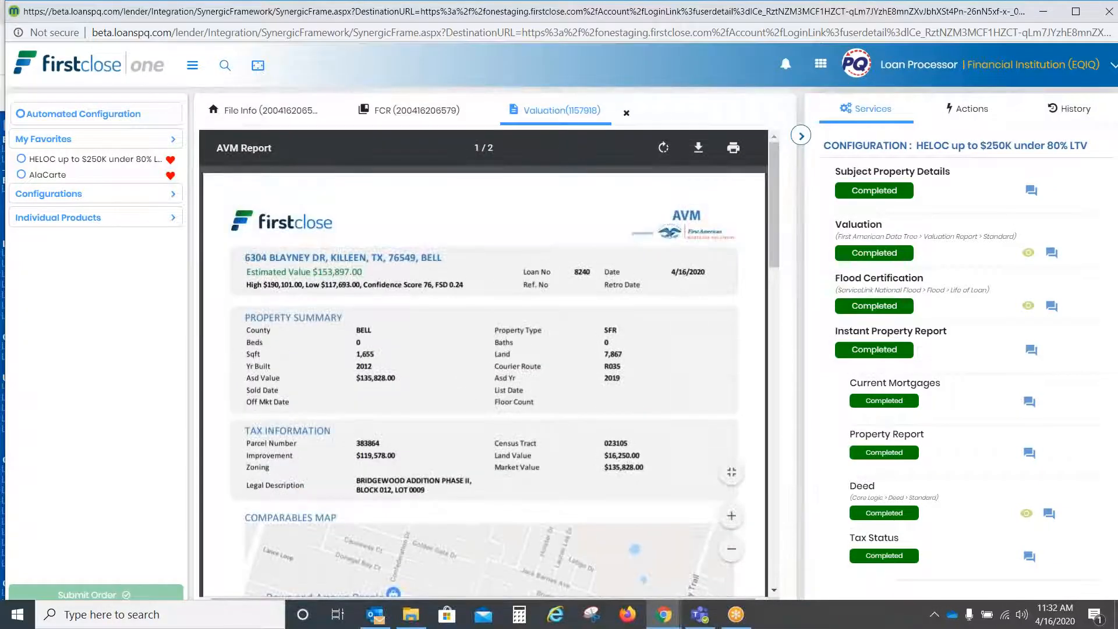
{"action": "left_click", "coordinate": [1028, 306]}
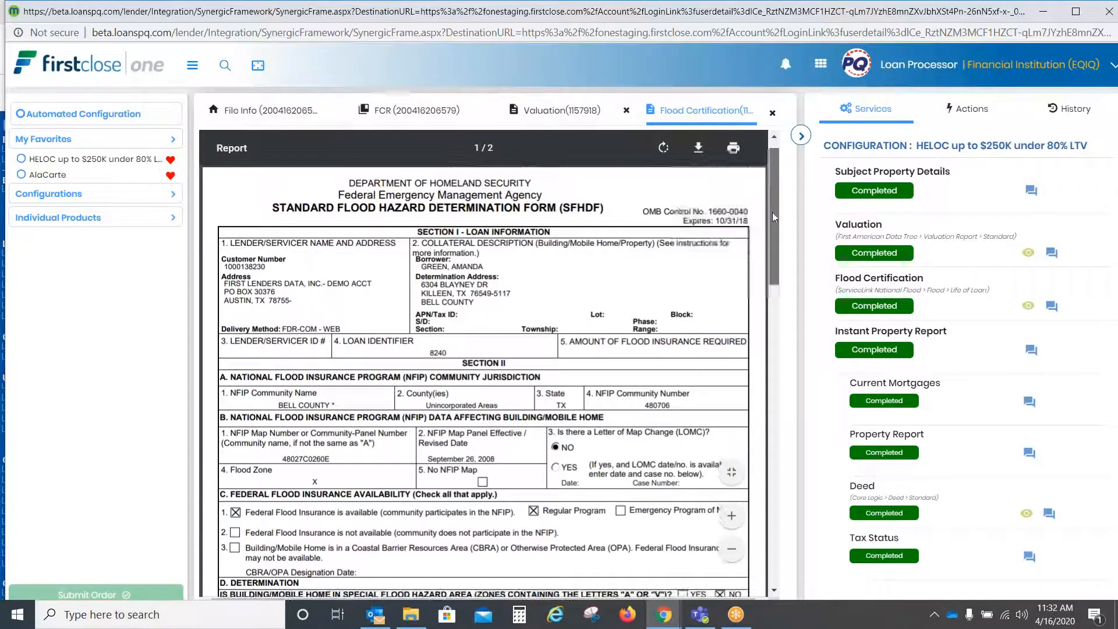
{"action": "mouse_move", "coordinate": [777, 163]}
{"action": "left_mouse_down"}
{"action": "mouse_move", "coordinate": [783, 481]}
{"action": "mouse_move", "coordinate": [777, 163]}
{"action": "left_mouse_up"}
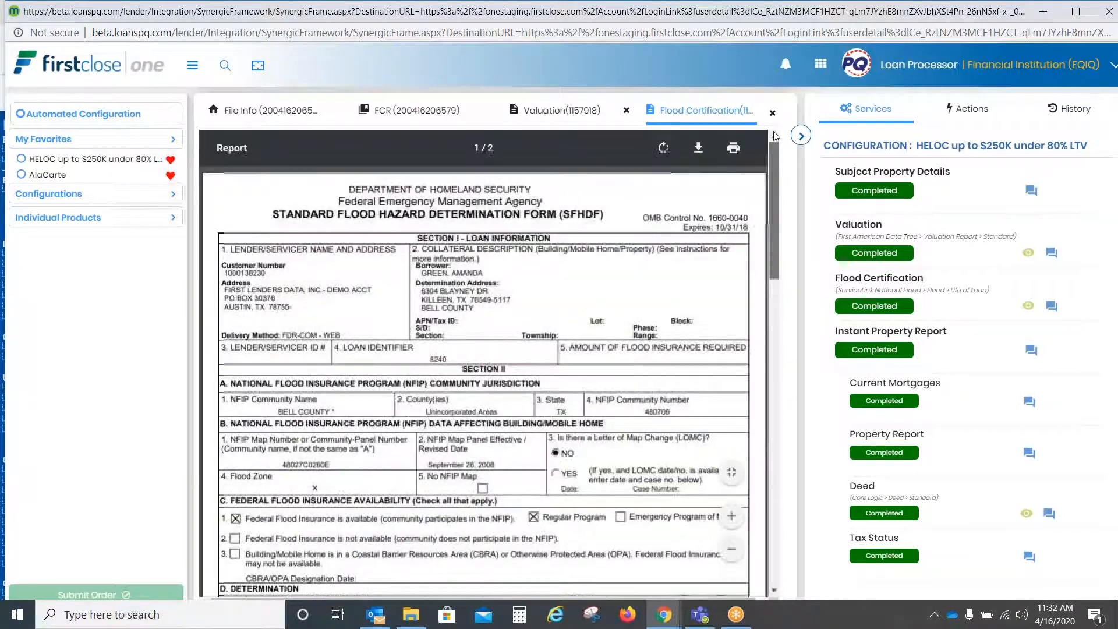
{"action": "left_click", "coordinate": [1027, 514]}
{"action": "left_click_drag", "start_coordinate": [773, 157], "coordinate": [782, 135]}
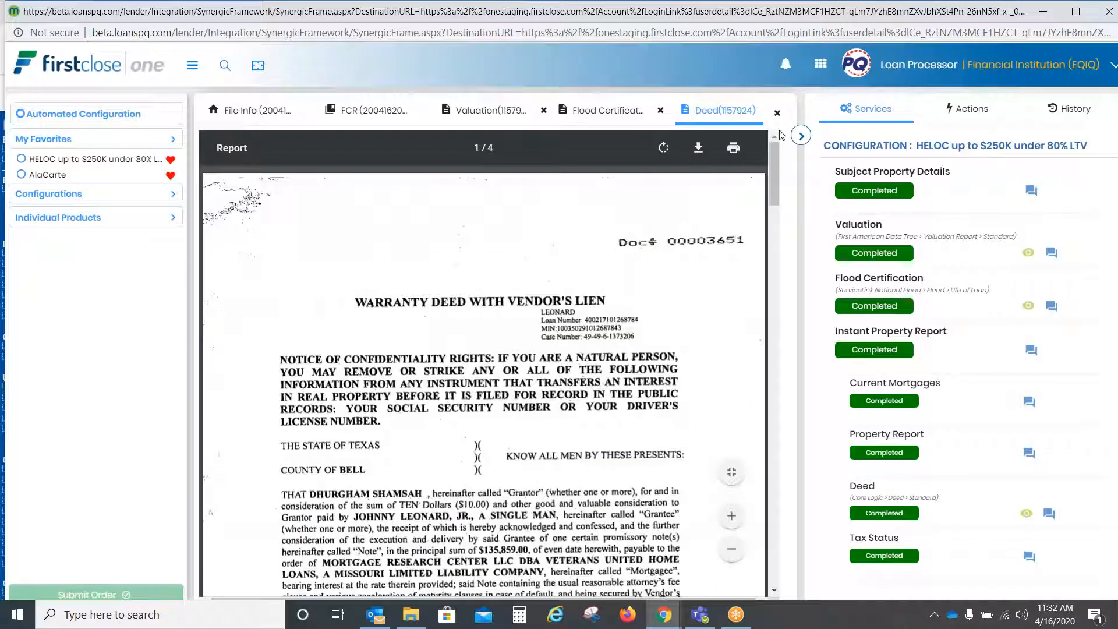
Step: Review the Flood, Valuation, FCR and Deed report tabs, then bring up Deed order 1157924's notes
{"action": "left_click", "coordinate": [599, 111]}
{"action": "left_click", "coordinate": [512, 108]}
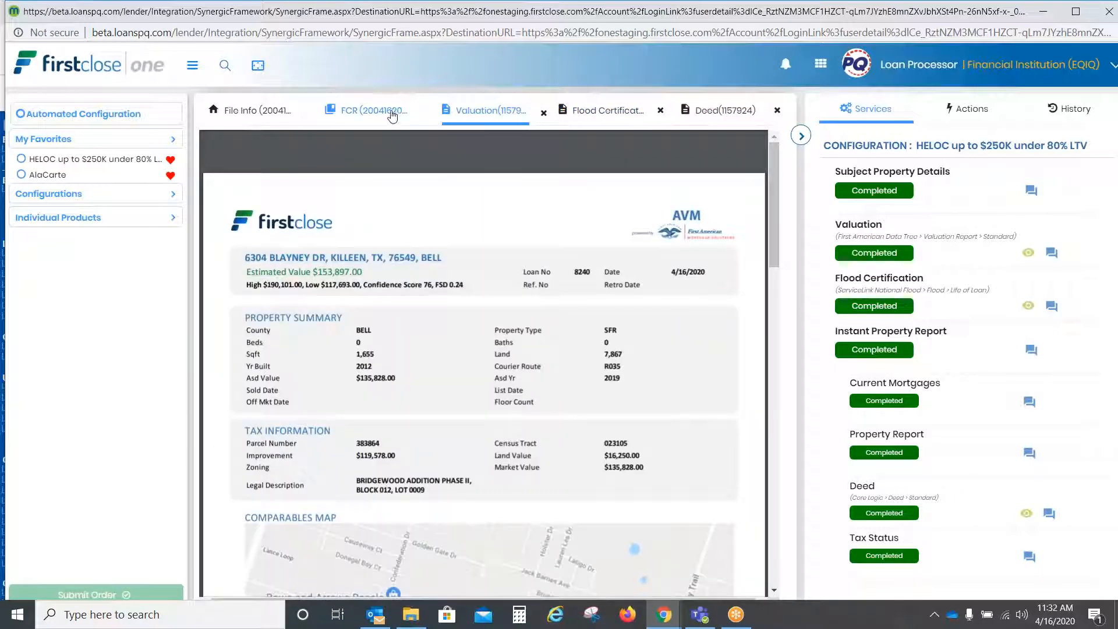
{"action": "left_click", "coordinate": [392, 114]}
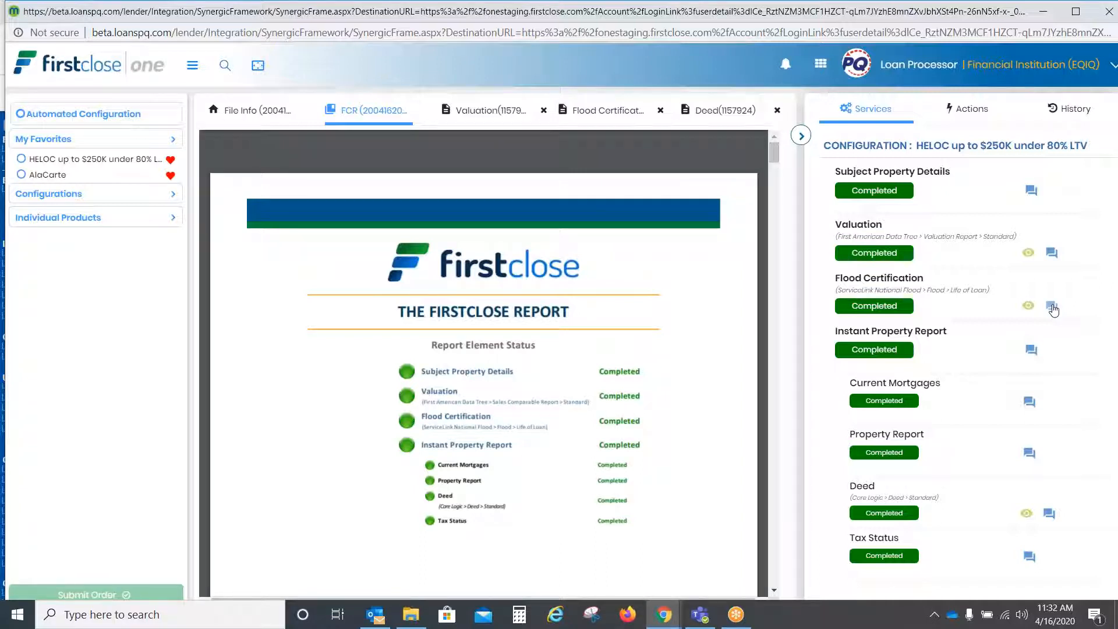
{"action": "left_click", "coordinate": [713, 119]}
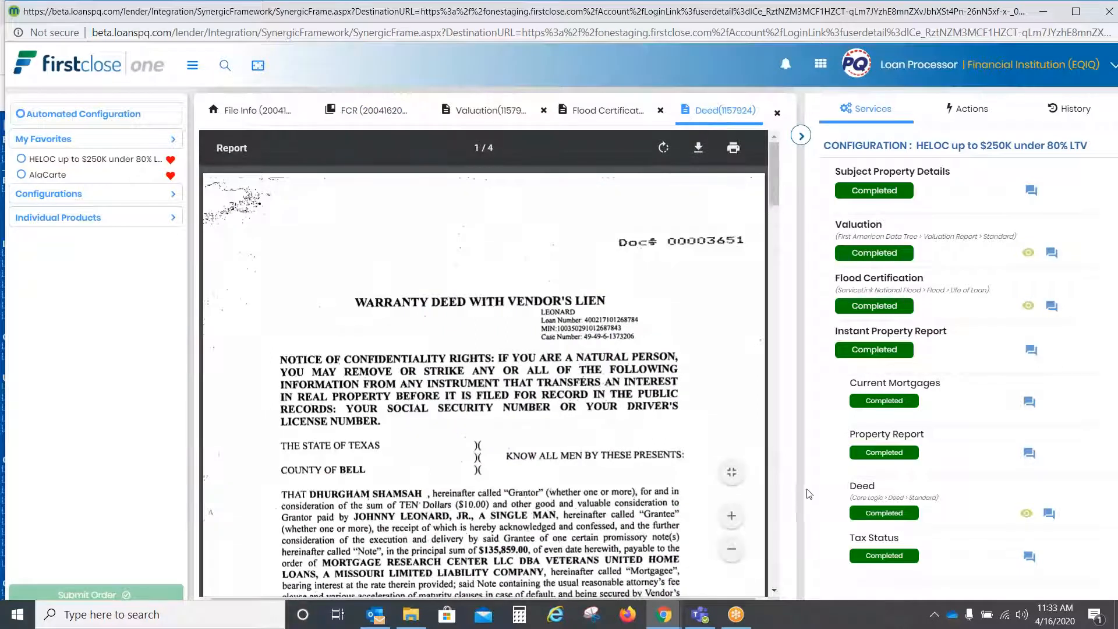
{"action": "left_click", "coordinate": [1050, 514]}
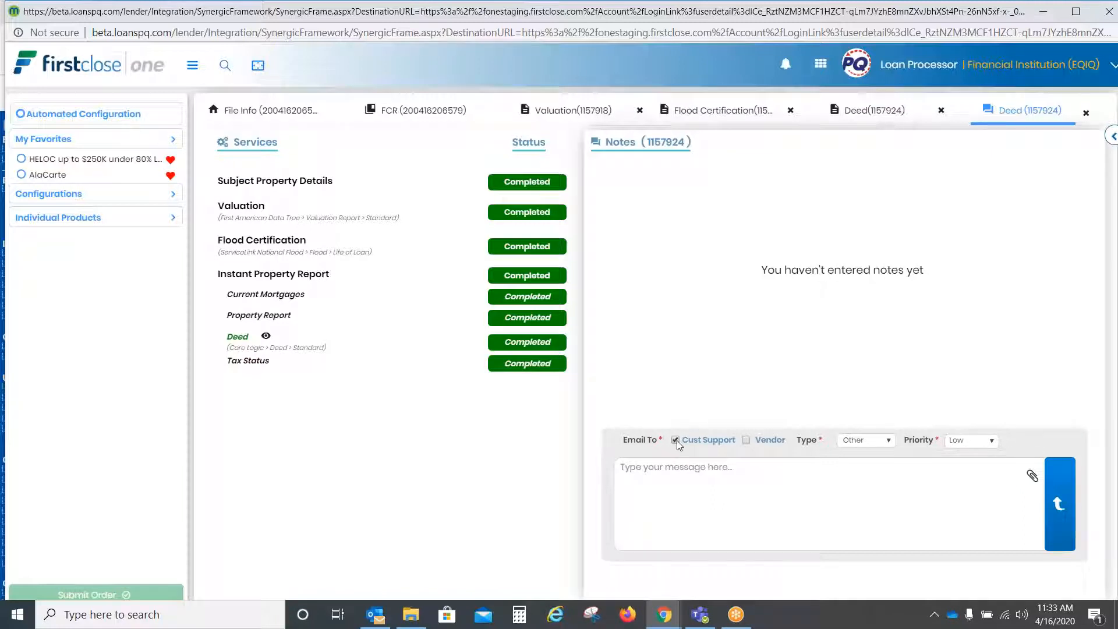
Step: Address the Deed note to the vendor as well, with type Data Incorrect and Low priority
{"action": "left_click", "coordinate": [743, 438]}
{"action": "left_click", "coordinate": [891, 440]}
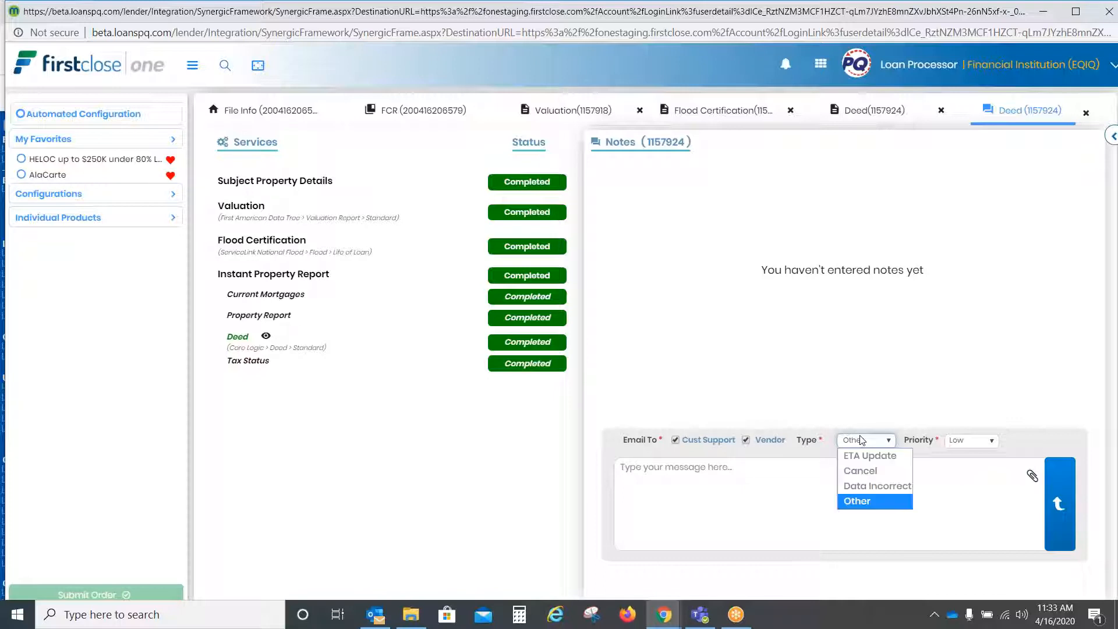
{"action": "left_click", "coordinate": [879, 486]}
{"action": "left_click", "coordinate": [971, 441]}
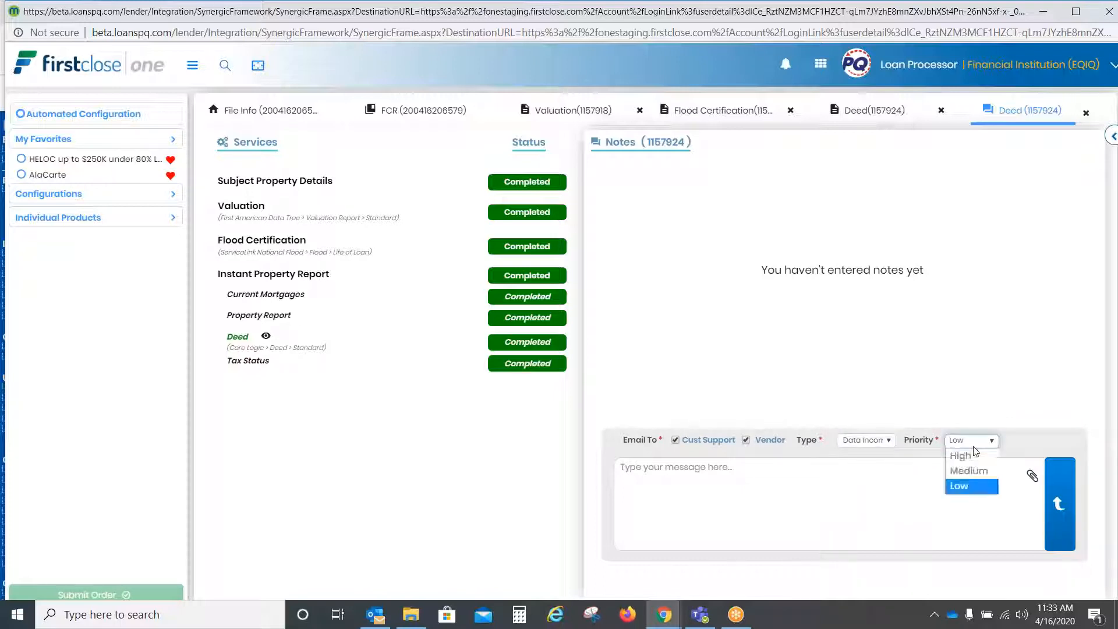
{"action": "left_click", "coordinate": [1006, 454]}
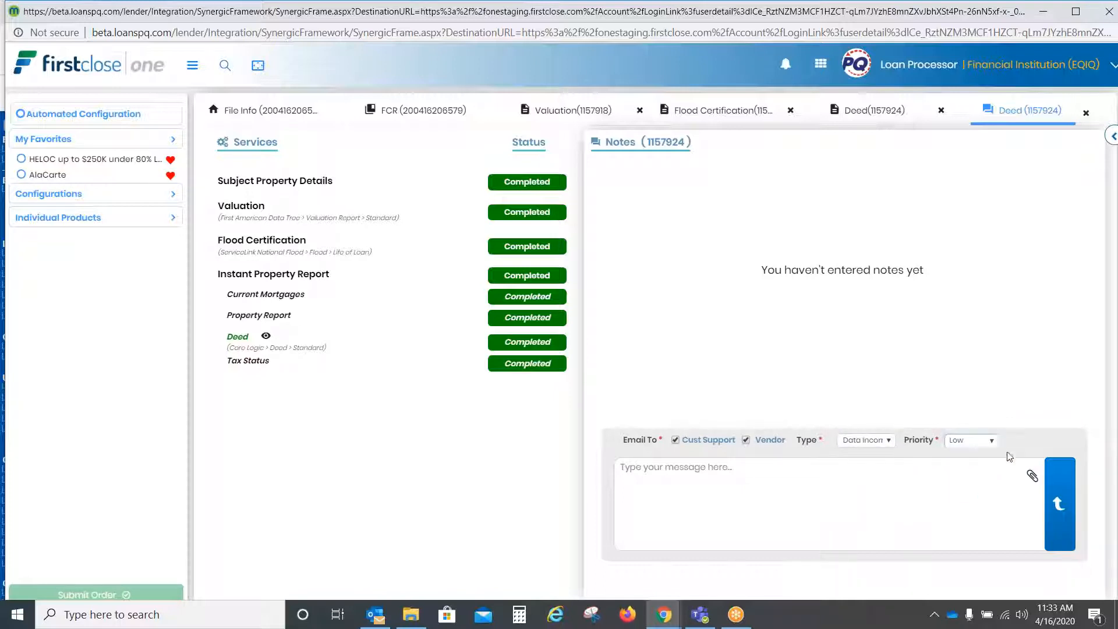
{"action": "left_click", "coordinate": [1033, 476]}
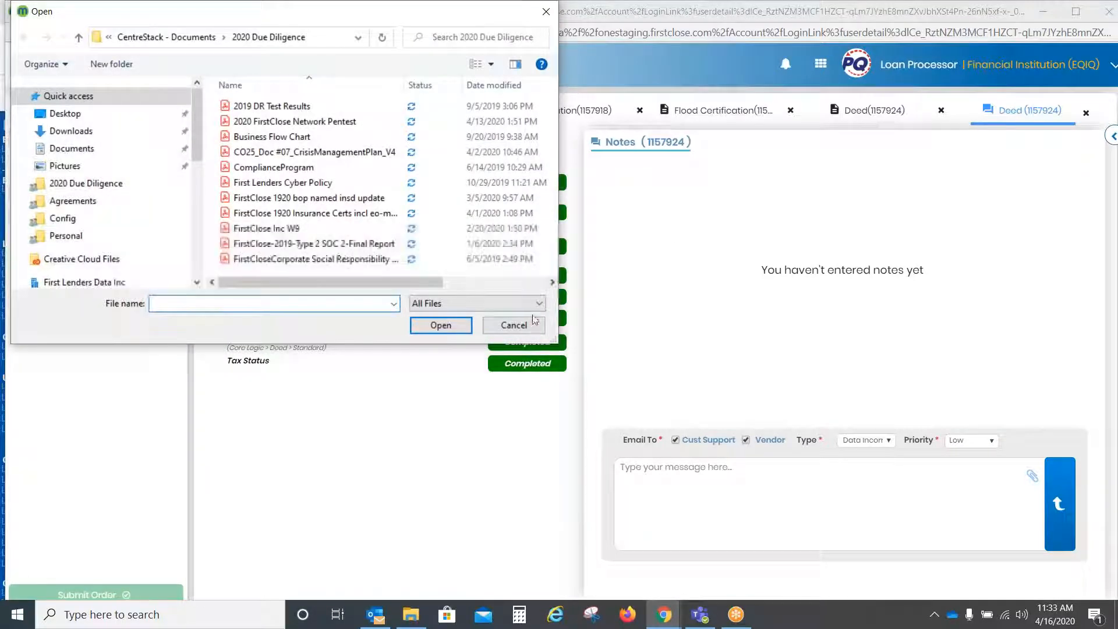
{"action": "left_click", "coordinate": [515, 325]}
Step: Post the note message 'TEst', then restore down the FirstClose window to reveal LoansPQ
{"action": "left_click", "coordinate": [680, 464]}
{"action": "type", "text": "TEst"}
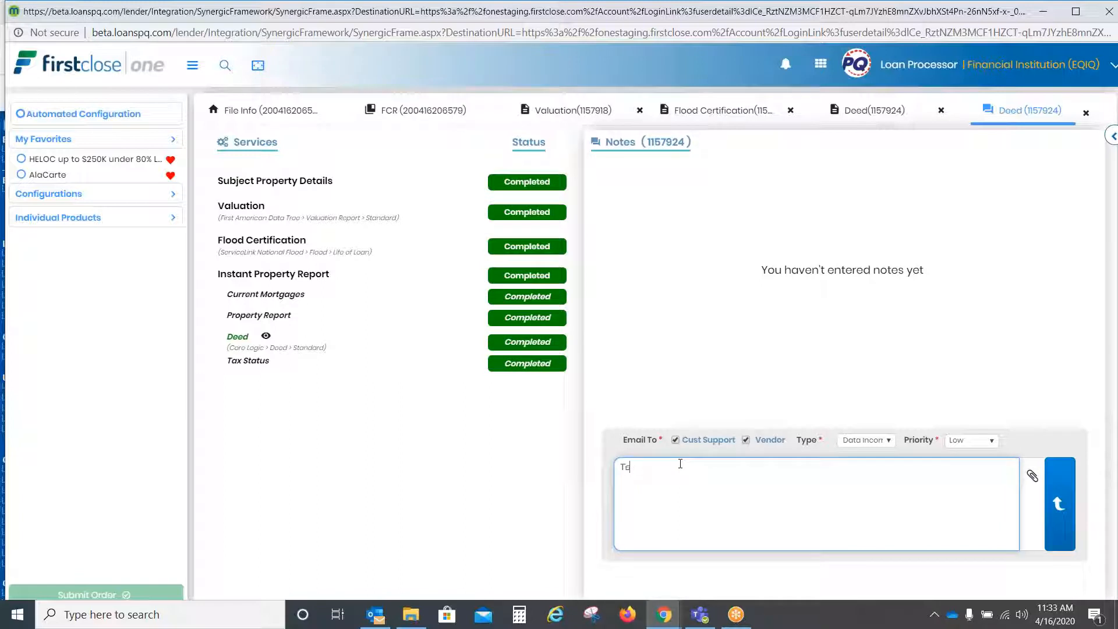
{"action": "left_click", "coordinate": [1066, 508]}
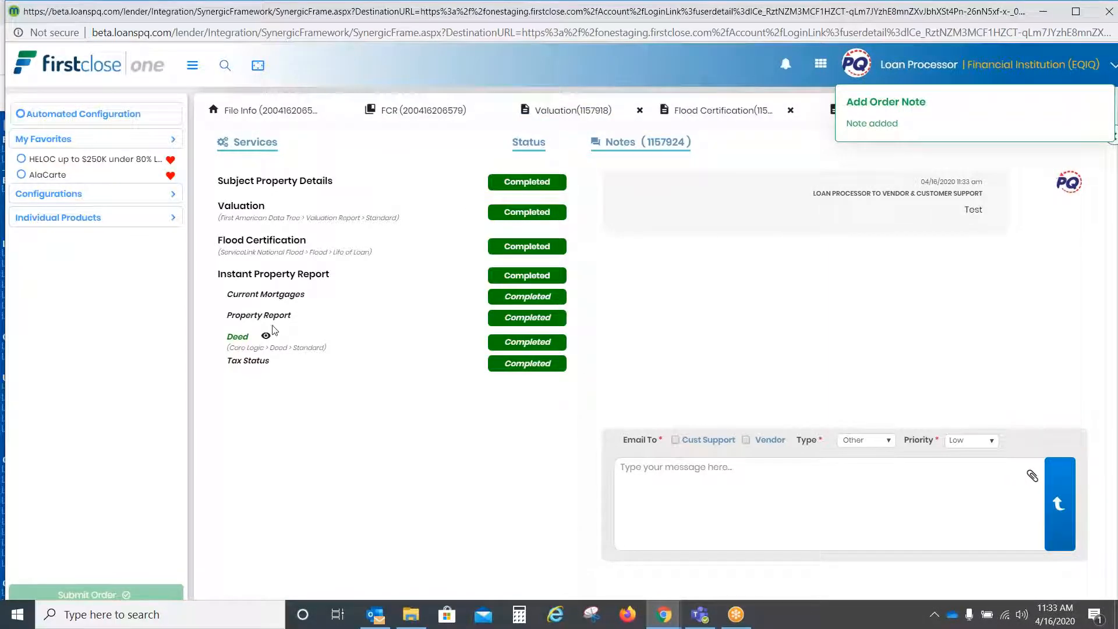
{"action": "left_click_drag", "start_coordinate": [353, 18], "coordinate": [272, 120]}
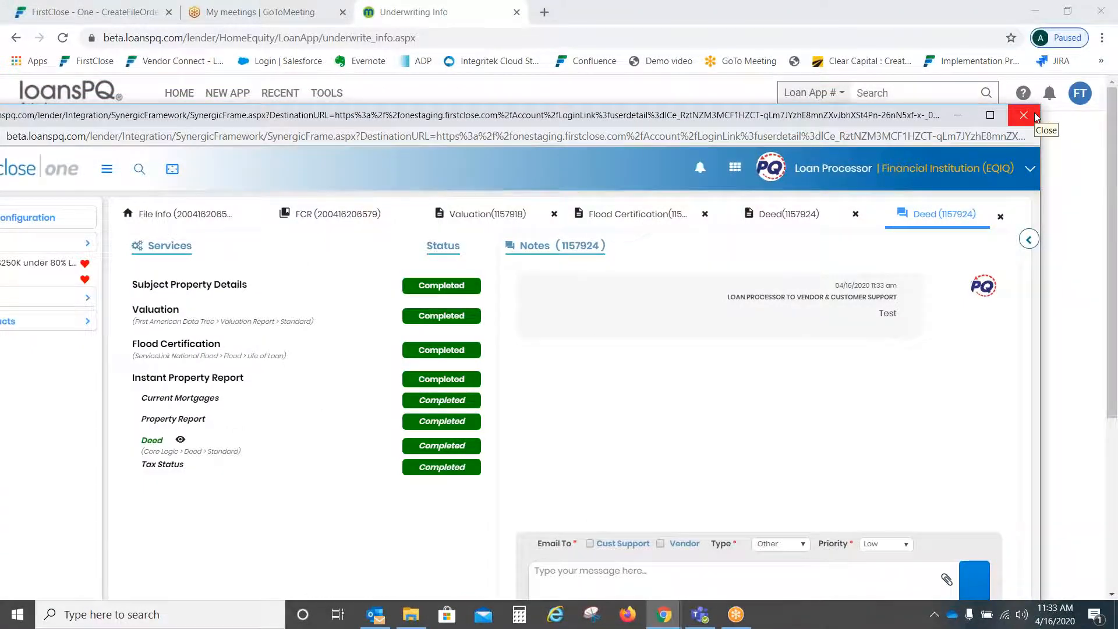
Step: Close the FirstClose window and go to loan 8240's Mortgage Info page
{"action": "left_click", "coordinate": [1024, 116]}
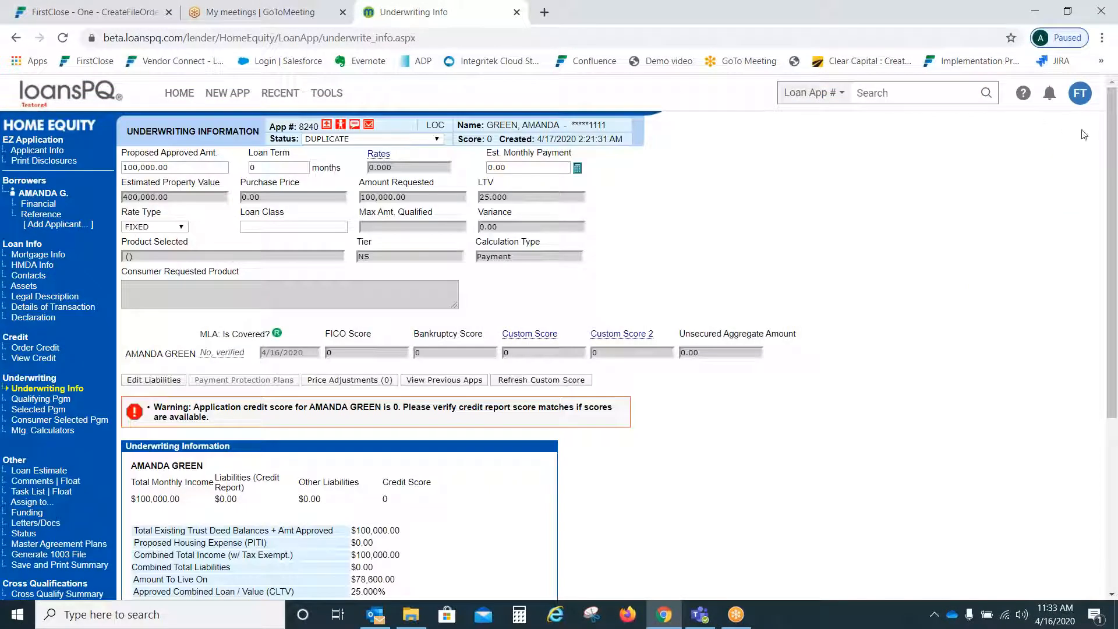
{"action": "left_click_drag", "start_coordinate": [1113, 143], "coordinate": [1111, 107]}
{"action": "left_click", "coordinate": [32, 258]}
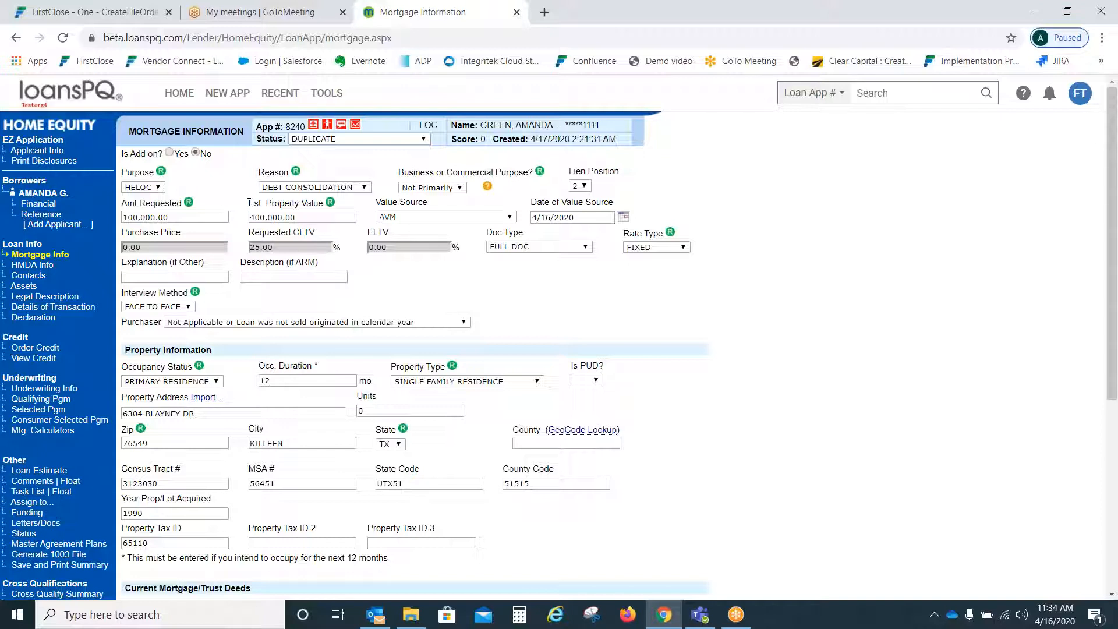
Step: Review the auto-filled property value, census, county and tax fields, then the legal description
{"action": "left_click_drag", "start_coordinate": [249, 203], "coordinate": [632, 210]}
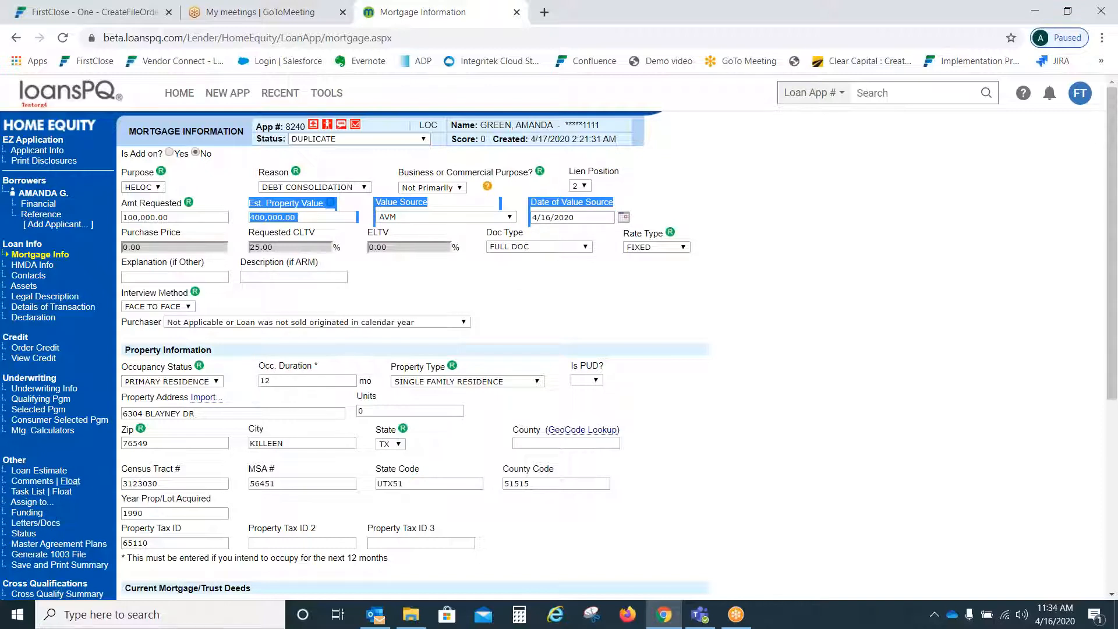
{"action": "left_click_drag", "start_coordinate": [122, 464], "coordinate": [315, 471]}
{"action": "left_click_drag", "start_coordinate": [434, 488], "coordinate": [460, 538]}
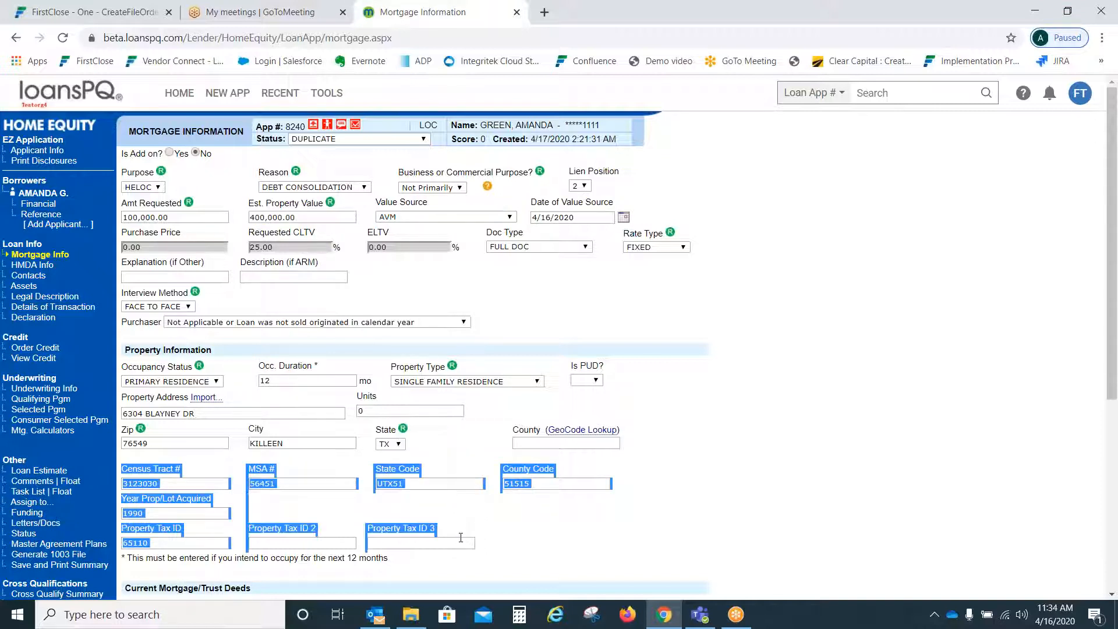
{"action": "left_click", "coordinate": [527, 516]}
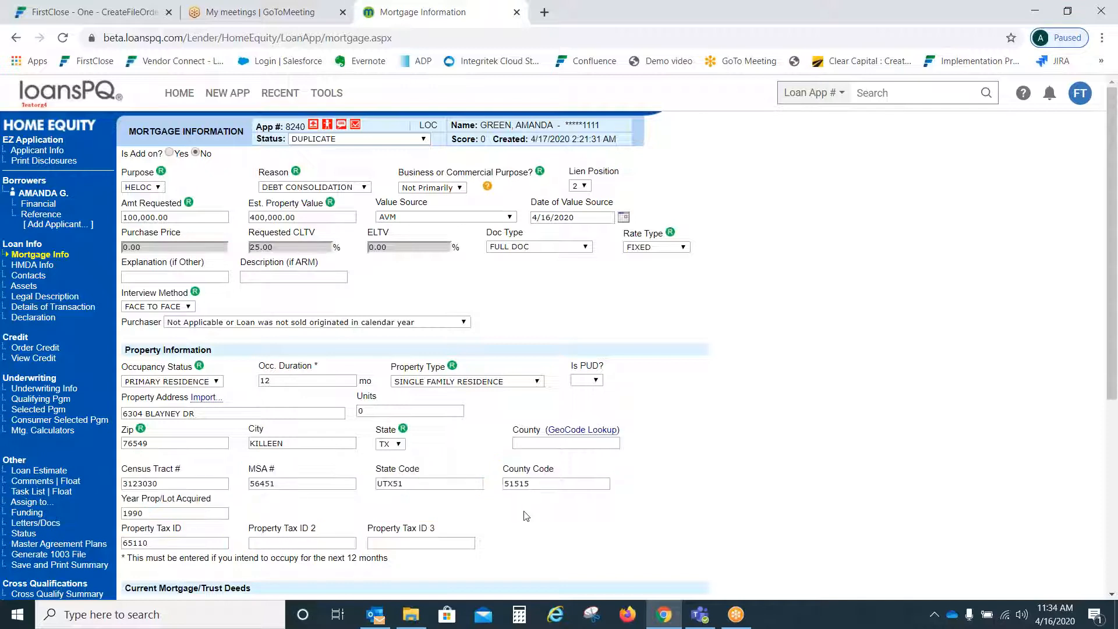
{"action": "left_click", "coordinate": [45, 297]}
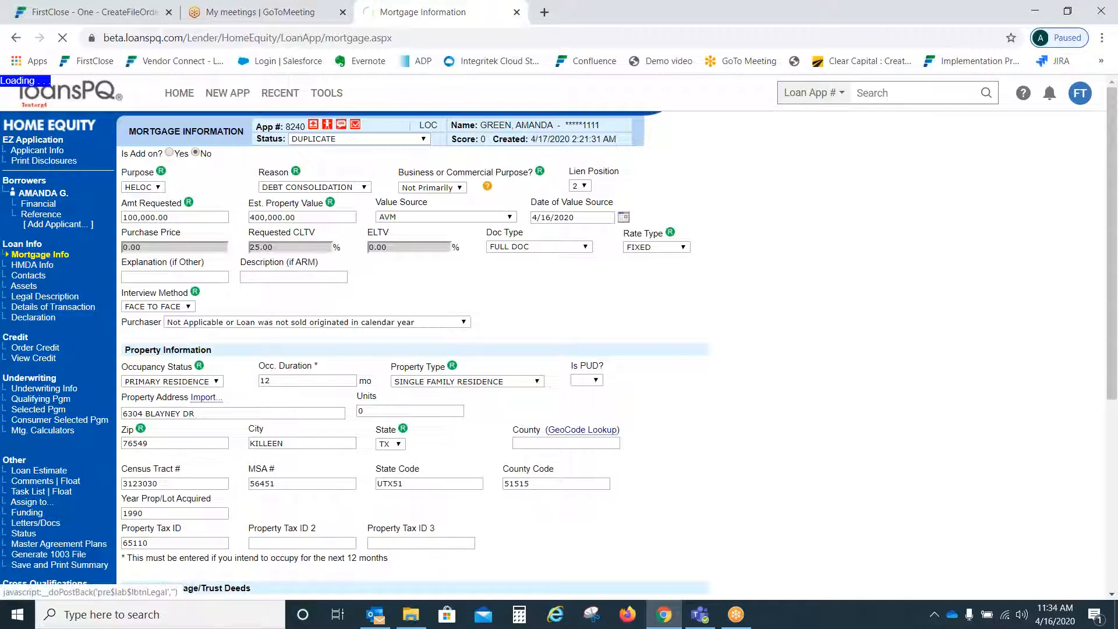
{"action": "left_click", "coordinate": [494, 261]}
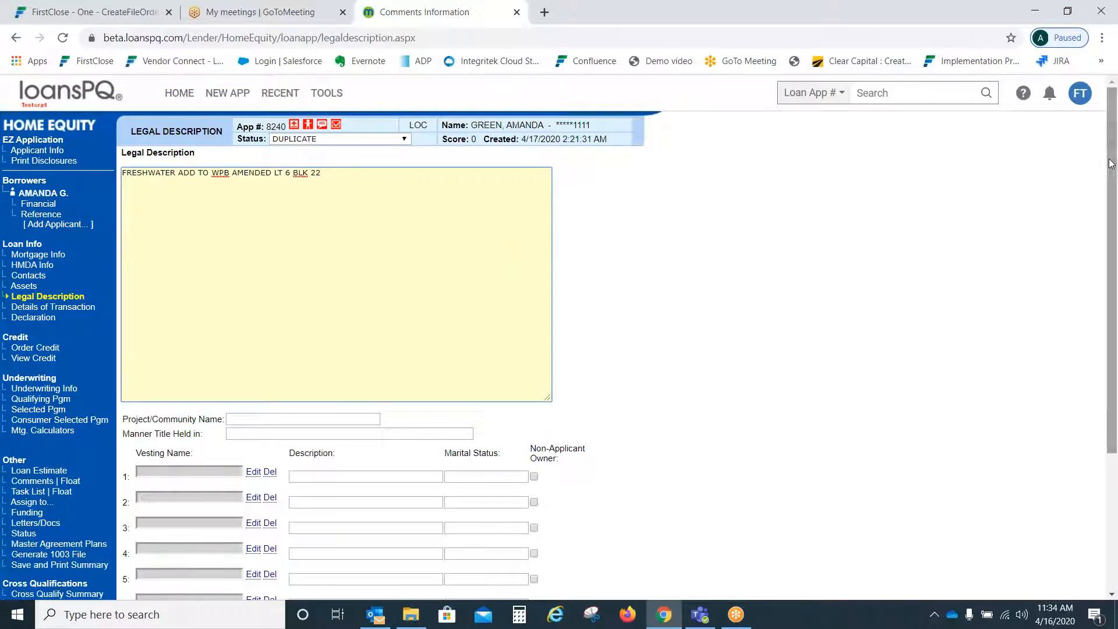
Step: Check the filled-in vesting description and dismiss the save warning when leaving the page
{"action": "left_click_drag", "start_coordinate": [1105, 164], "coordinate": [1104, 332]}
{"action": "left_click", "coordinate": [480, 553]}
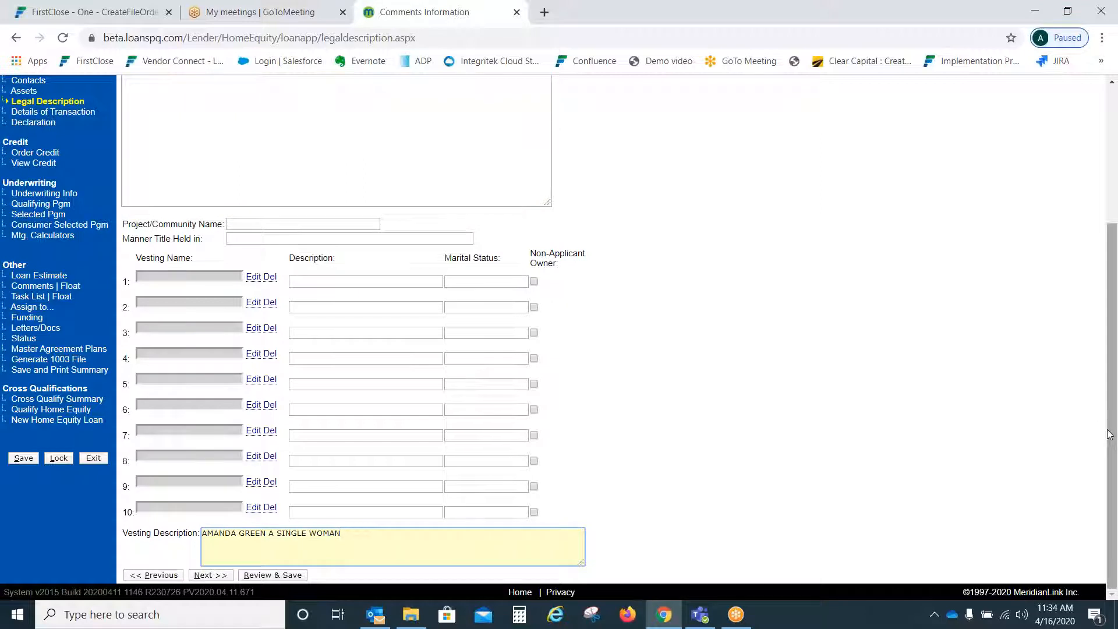
{"action": "left_click", "coordinate": [41, 330]}
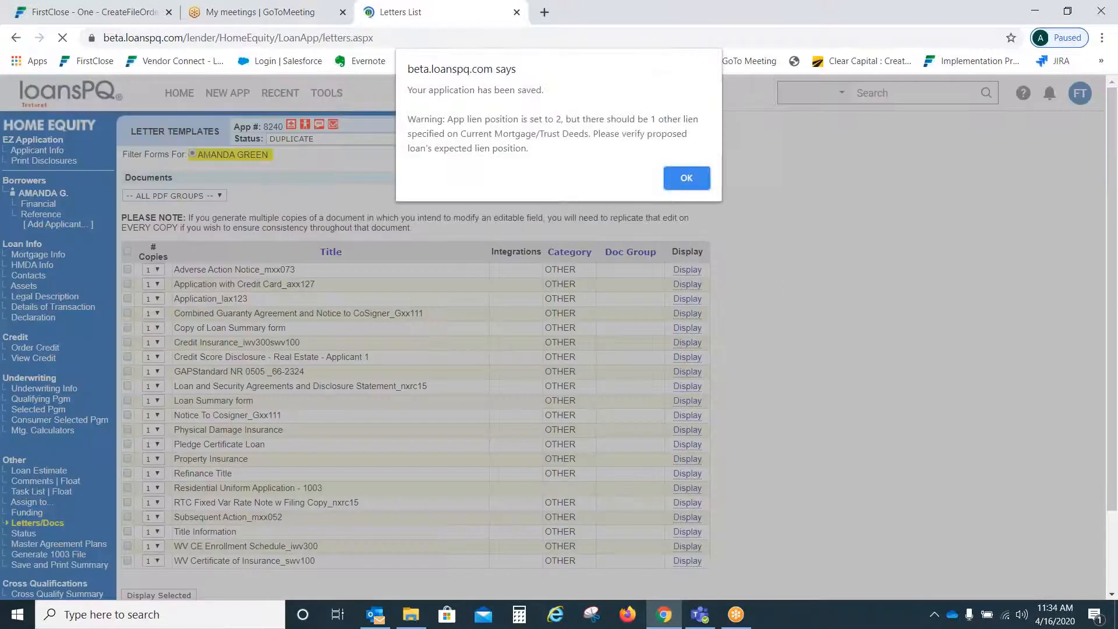
{"action": "left_click", "coordinate": [694, 185]}
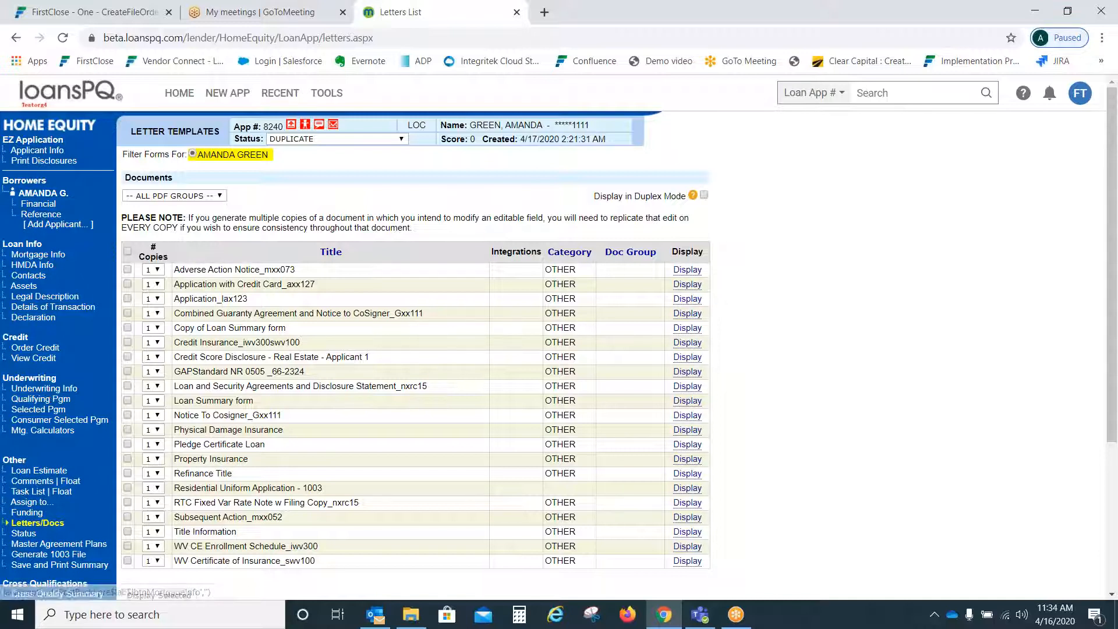
Step: Go to loan 8240's Underwriting Info page via Mortgage Info
{"action": "left_click", "coordinate": [45, 255]}
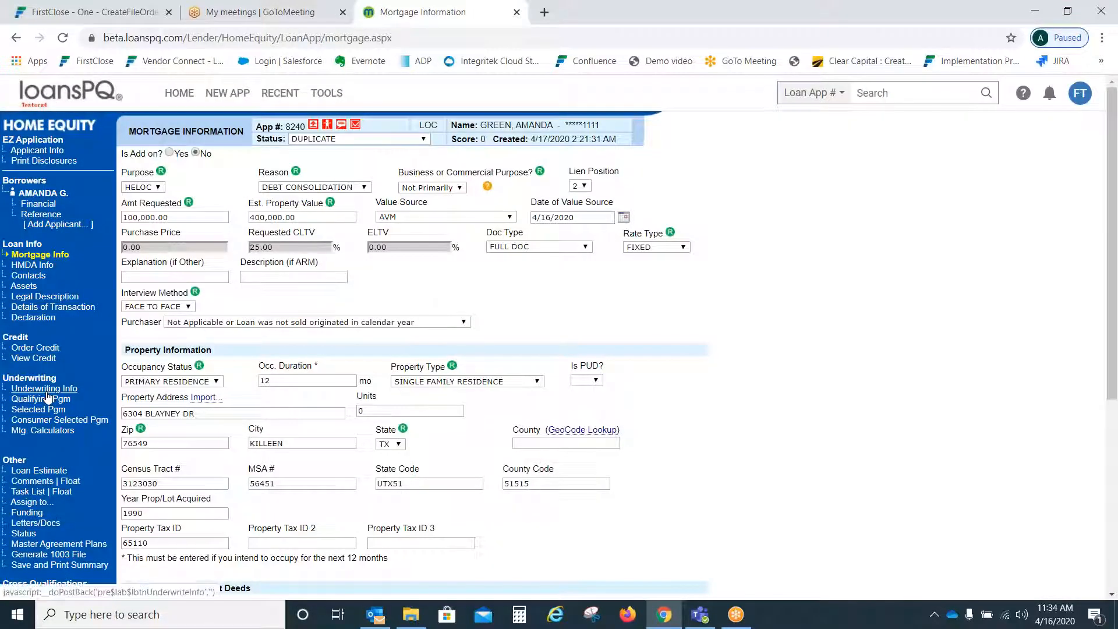
{"action": "left_click", "coordinate": [45, 389]}
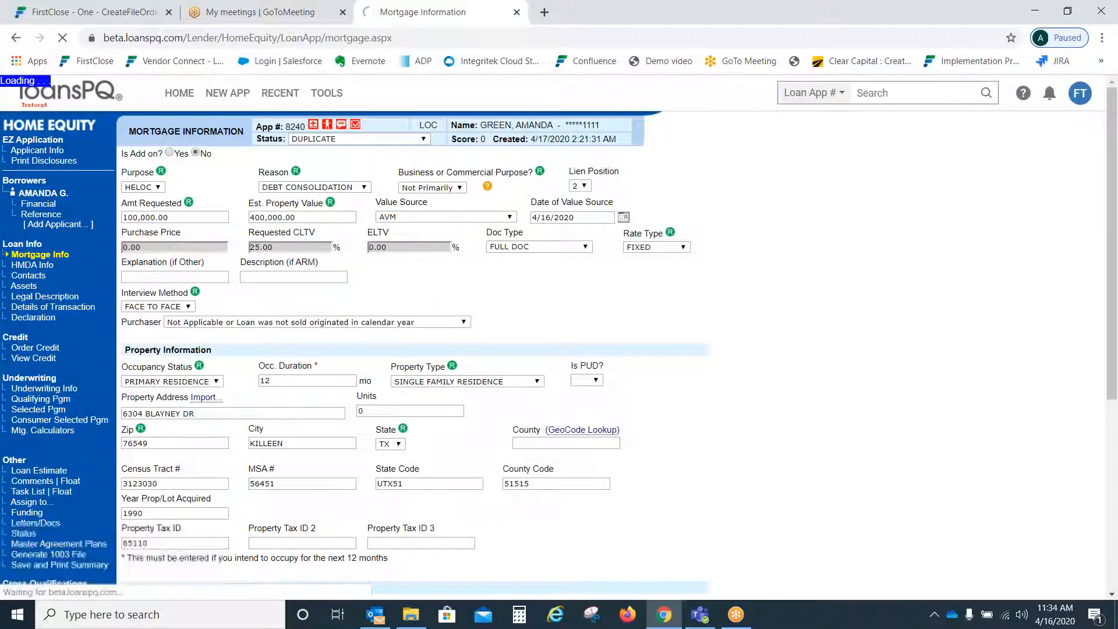
{"action": "mouse_move", "coordinate": [1097, 115]}
{"action": "left_click_drag", "start_coordinate": [1114, 125], "coordinate": [1115, 327]}
Step: Launch FirstClose and select Title365 - Notary Closing under Individual Products > Closing
{"action": "left_click", "coordinate": [346, 575]}
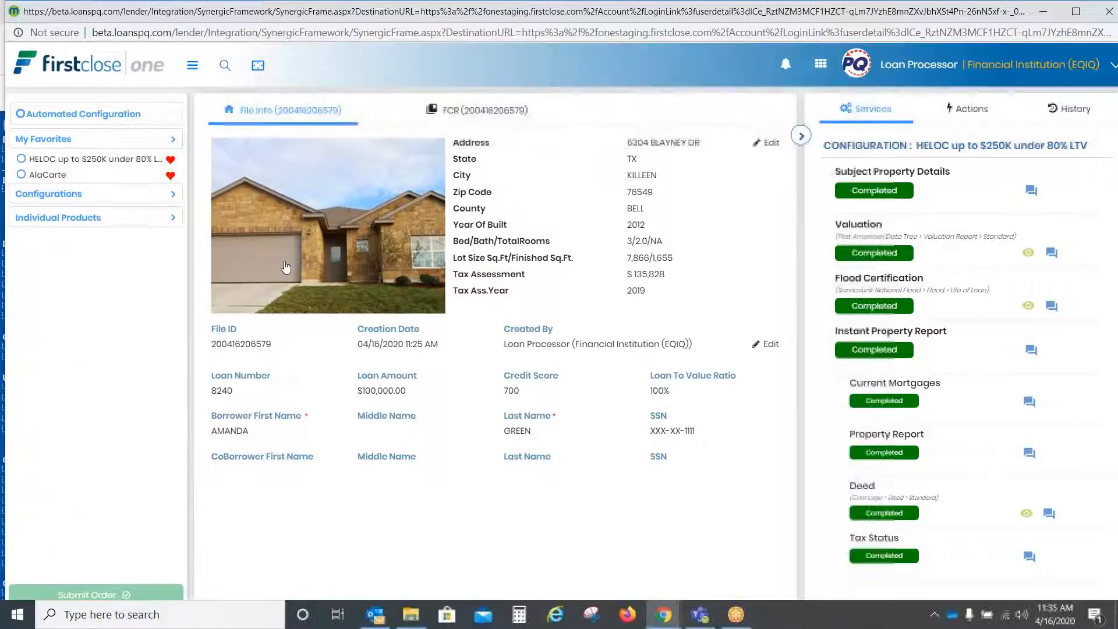
{"action": "left_click", "coordinate": [72, 223]}
{"action": "left_click", "coordinate": [42, 257]}
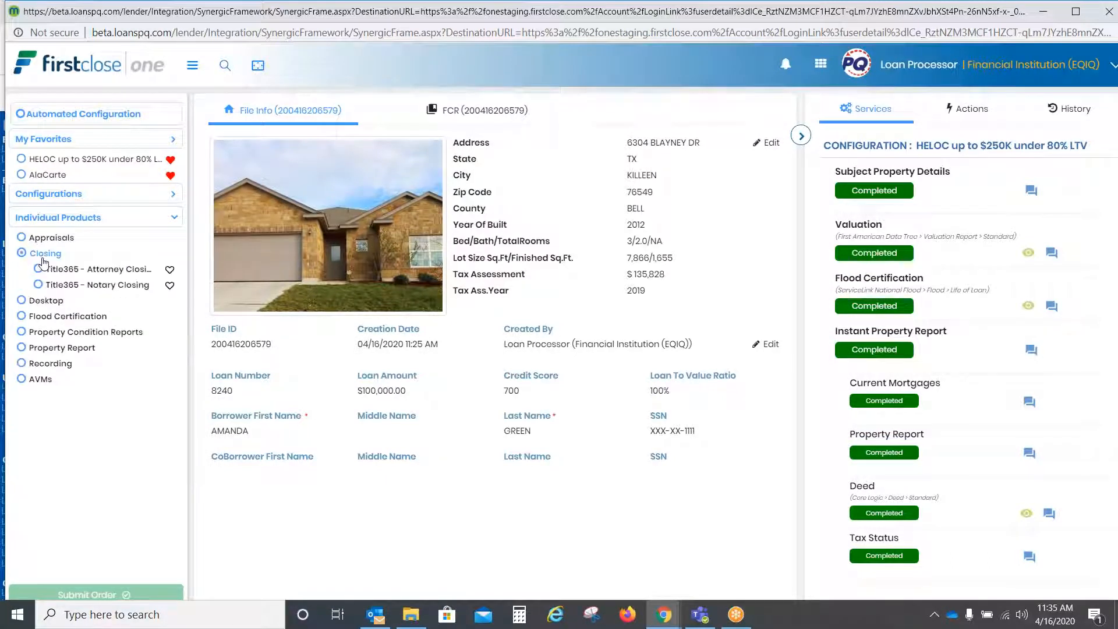
{"action": "left_click", "coordinate": [148, 287]}
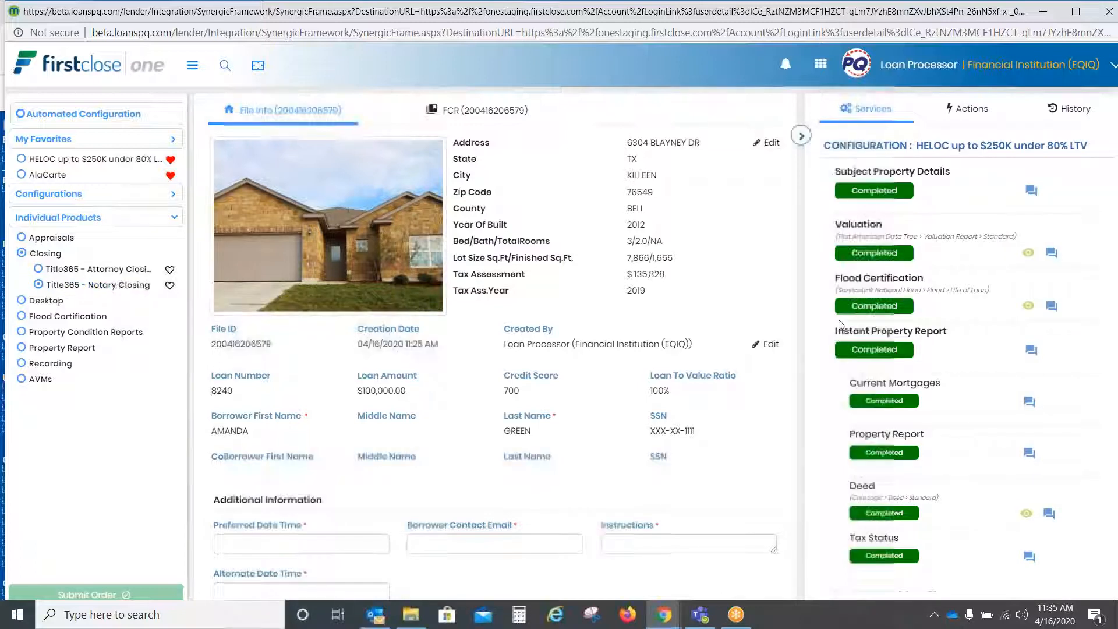
Step: Set the preferred date time to 2020/04/17 00:00 and enter the borrower contact e-mail and instructions
{"action": "left_click", "coordinate": [368, 545]}
{"action": "left_click", "coordinate": [347, 392]}
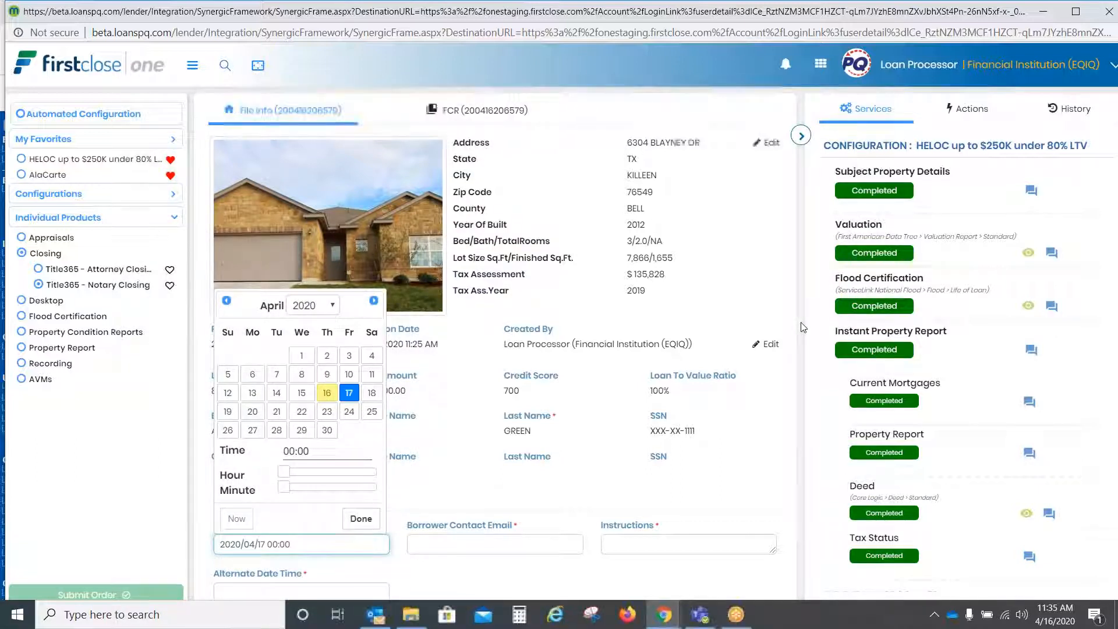
{"action": "left_click", "coordinate": [799, 439]}
{"action": "left_click", "coordinate": [490, 536]}
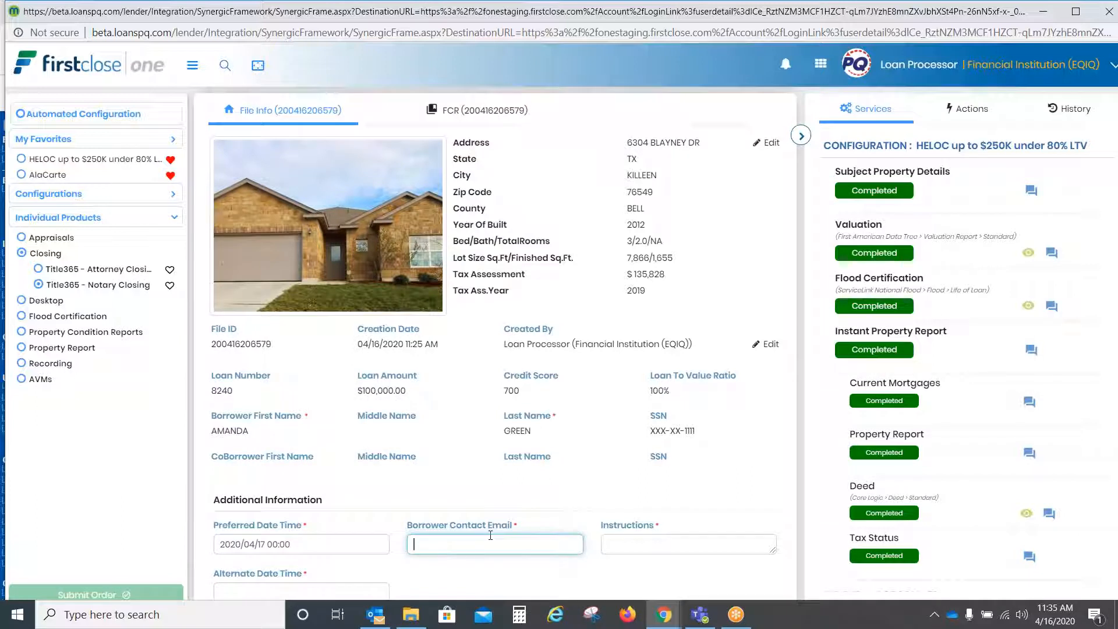
{"action": "type", "text": "test@test.com"}
{"action": "key", "text": "Tab"}
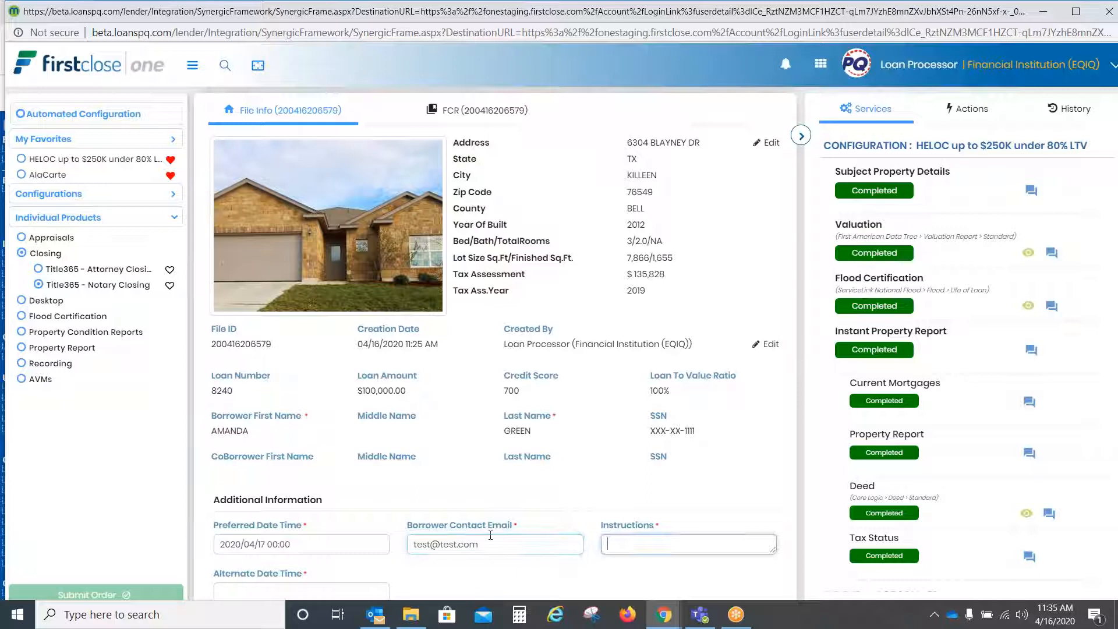
{"action": "type", "text": "tes"}
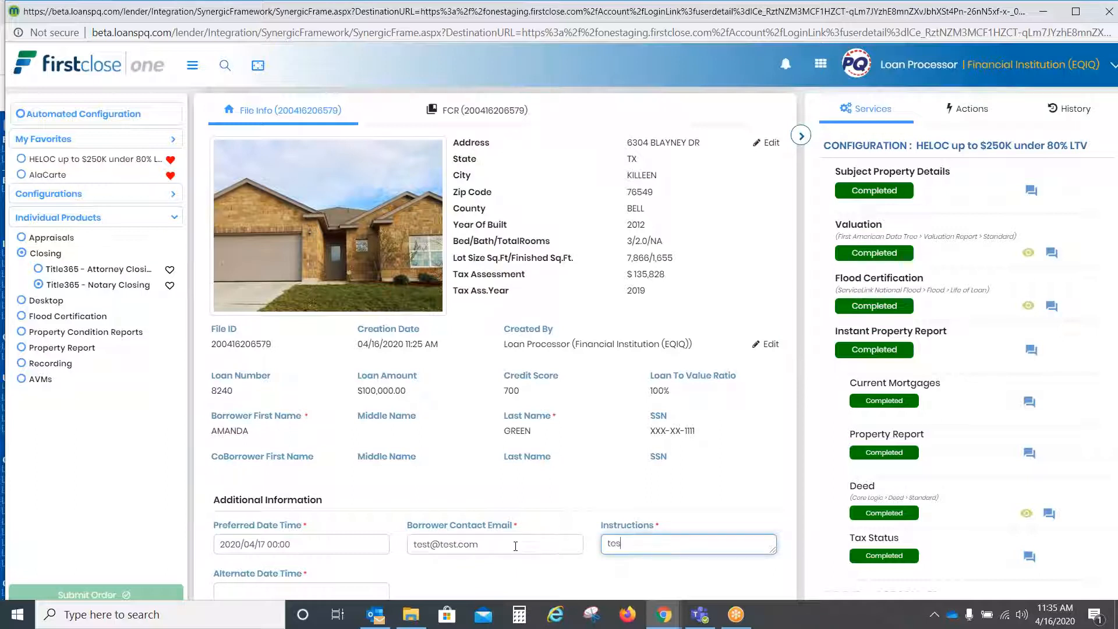
{"action": "type", "text": "t"}
{"action": "key", "text": "Tab"}
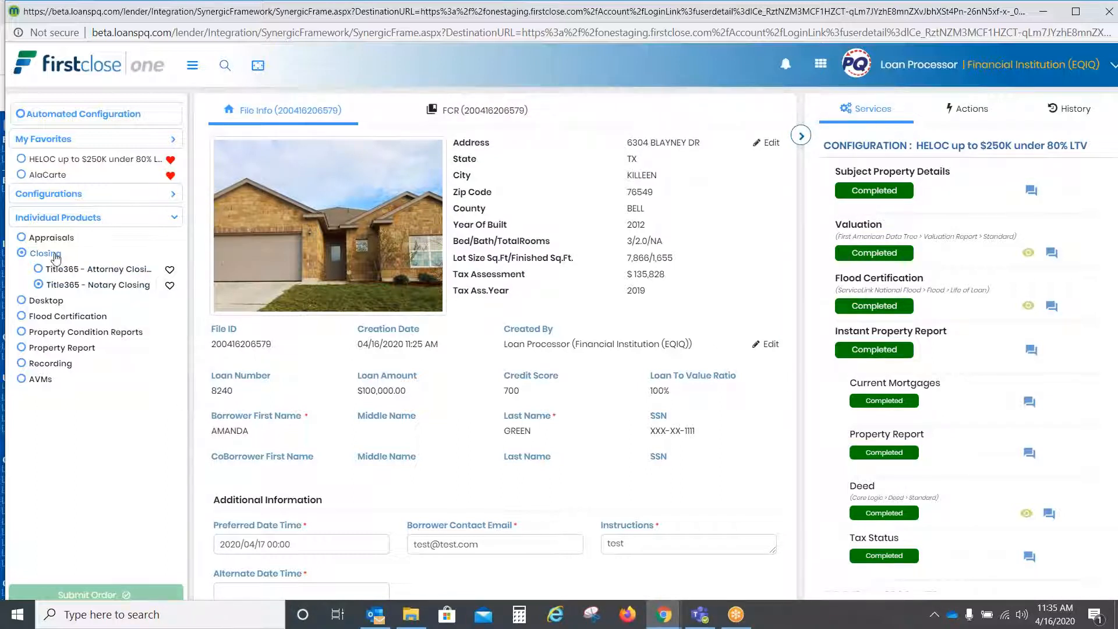
Step: Try the Title365 Recording service, then deselect Recording so no product is chosen
{"action": "left_click", "coordinate": [51, 363]}
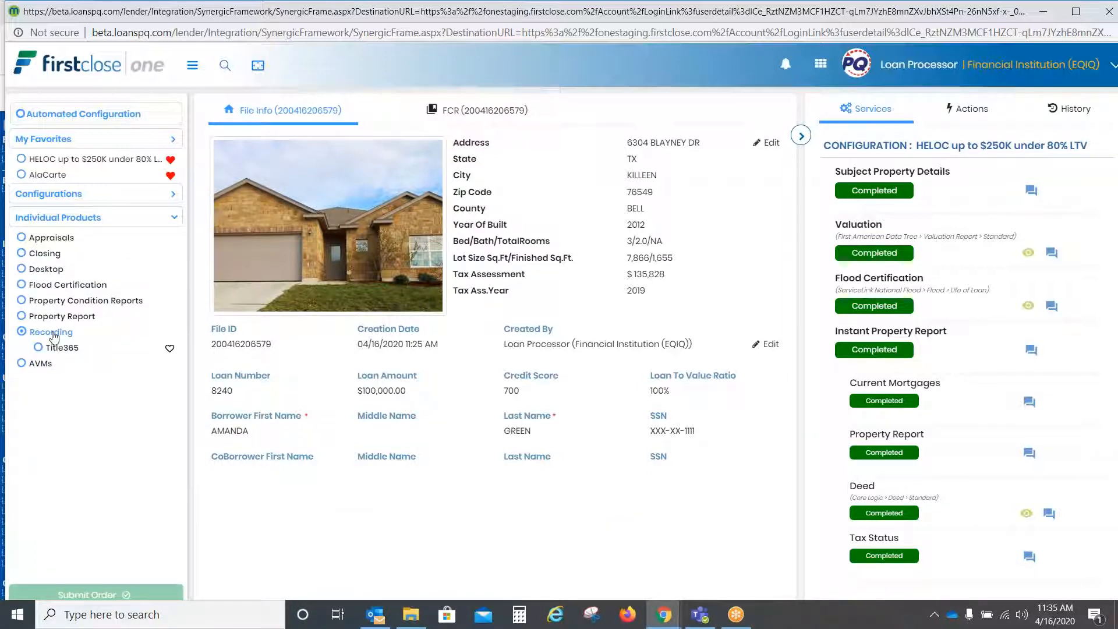
{"action": "left_click", "coordinate": [54, 348]}
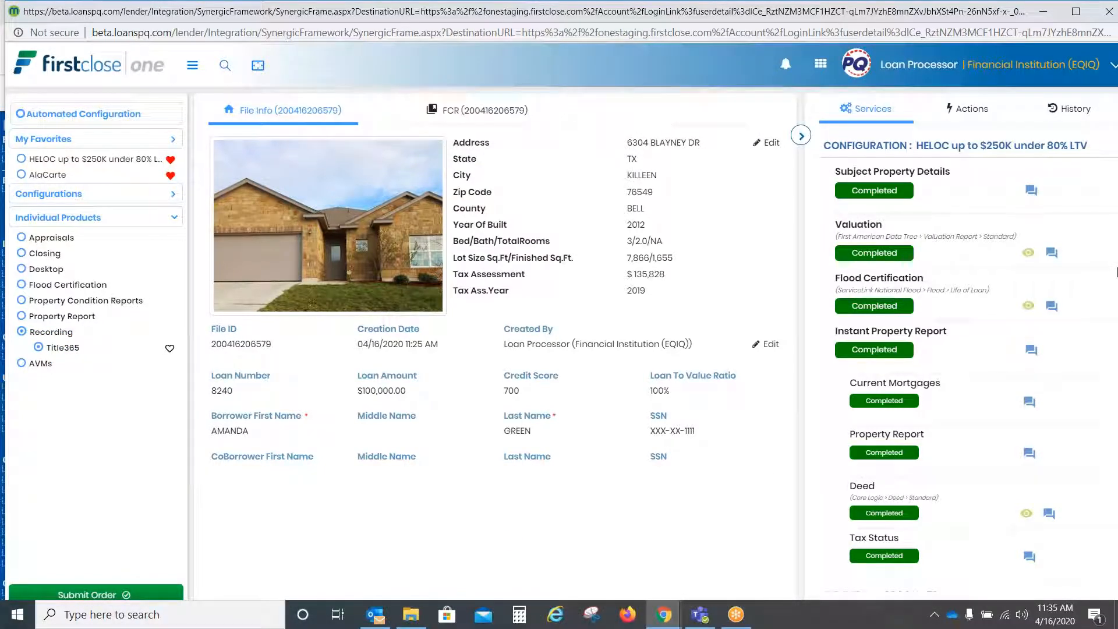
{"action": "left_click_drag", "start_coordinate": [1117, 271], "coordinate": [1116, 370]}
{"action": "left_click", "coordinate": [1102, 362]}
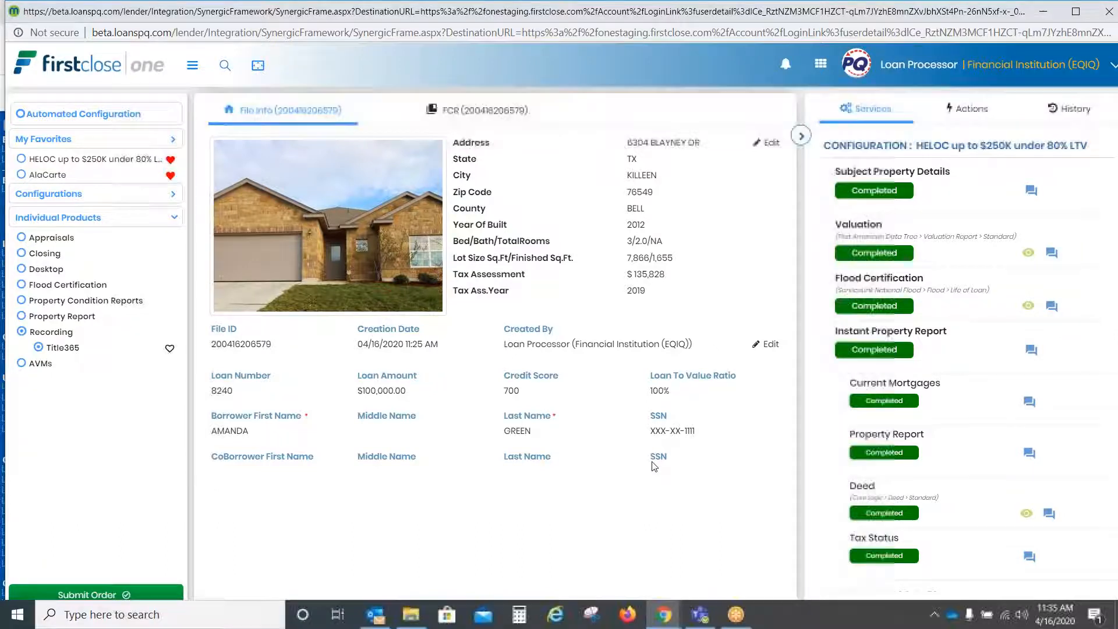
{"action": "left_click", "coordinate": [51, 335]}
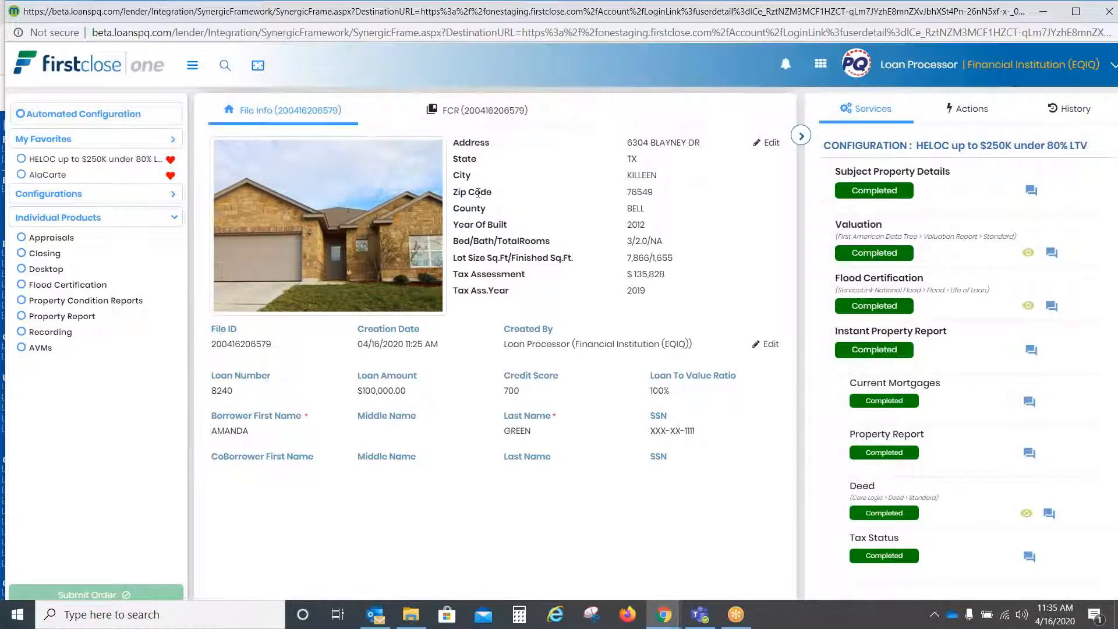
Step: Expand and collapse Appraisals, then restore the FirstClose window to a smaller size
{"action": "left_click", "coordinate": [46, 238]}
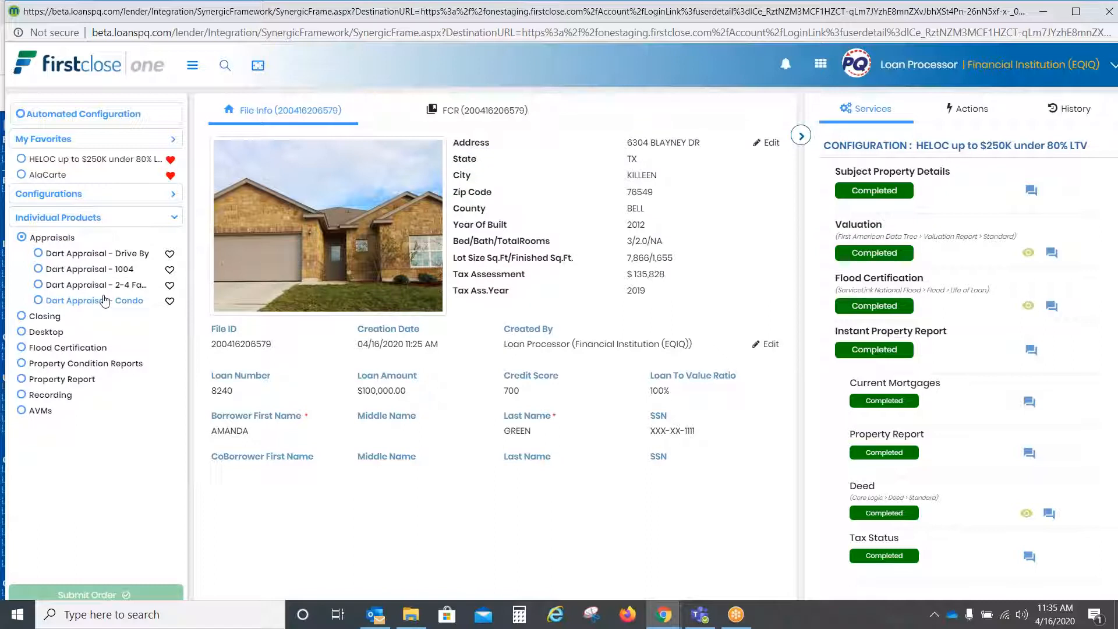
{"action": "left_click", "coordinate": [47, 239]}
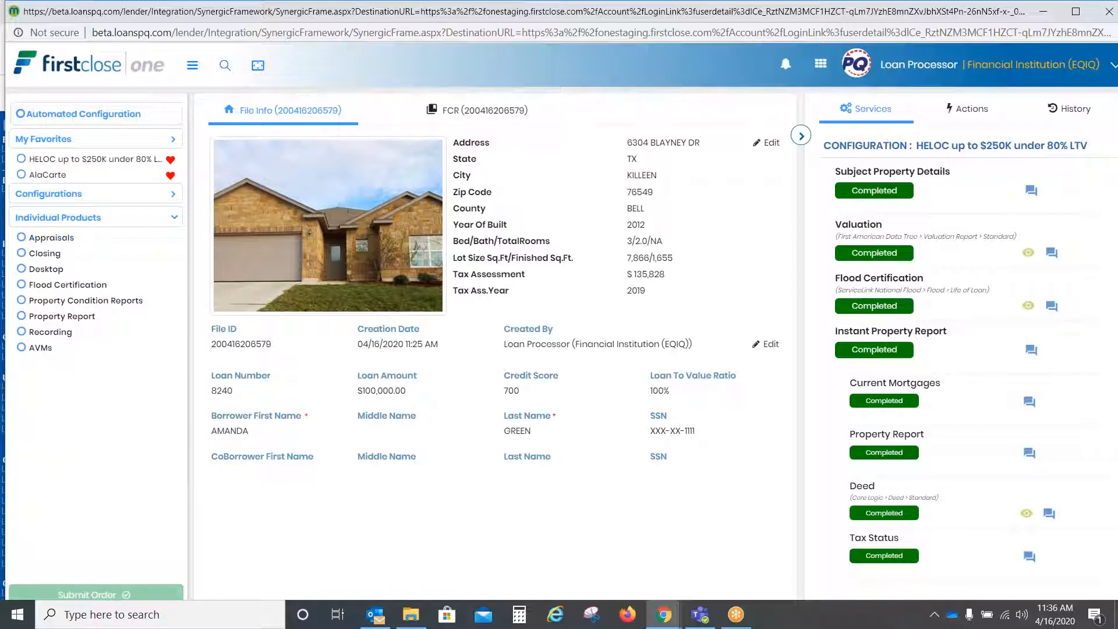
{"action": "double_click", "coordinate": [258, 18]}
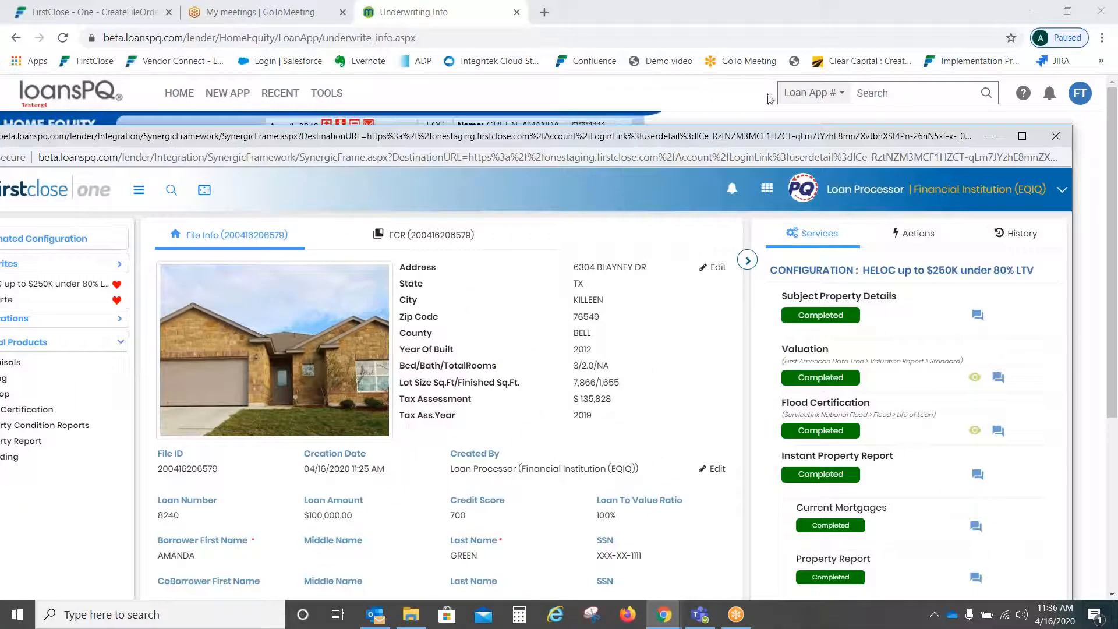
Step: Close FirstClose and confirm Mortgage Info shows Est. Property Value 400,000.00 from AVM
{"action": "left_click", "coordinate": [1060, 141]}
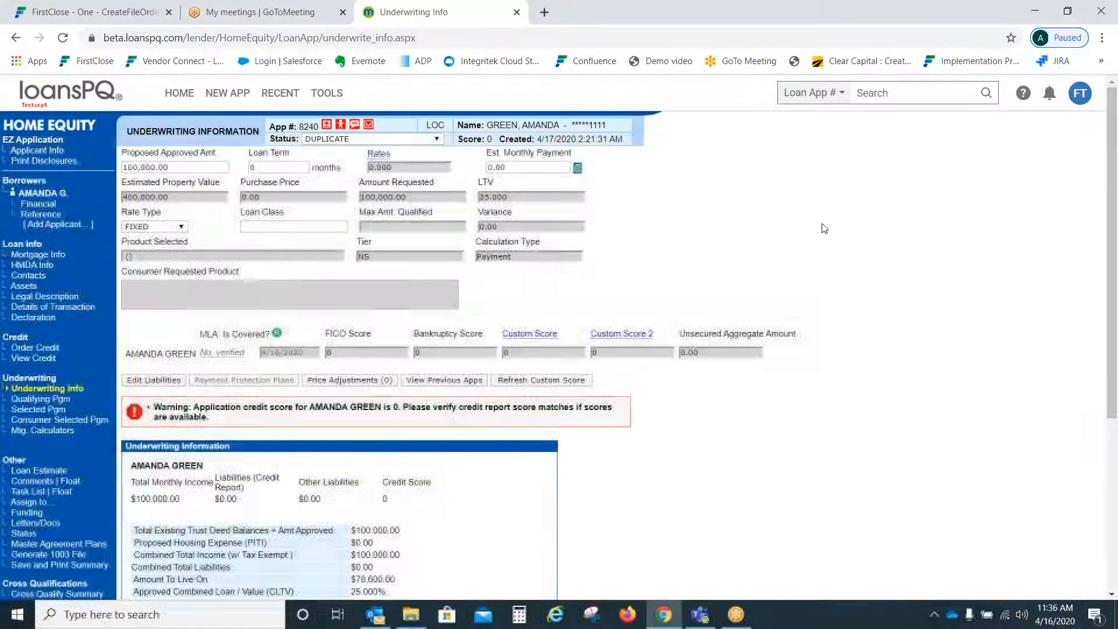
{"action": "left_click", "coordinate": [54, 258]}
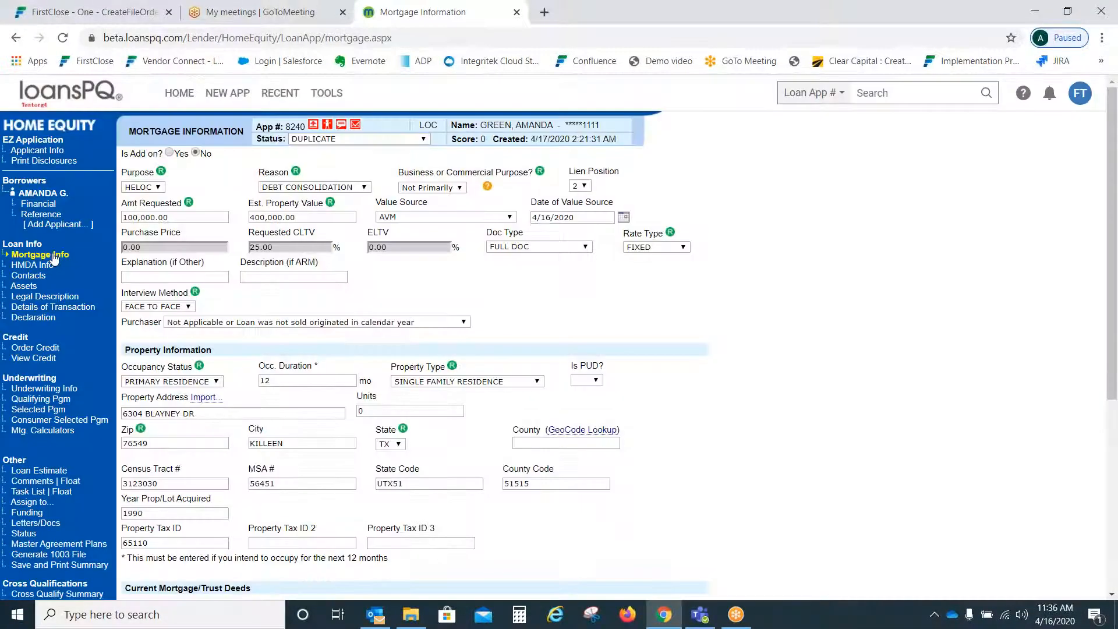
{"action": "left_click_drag", "start_coordinate": [250, 202], "coordinate": [593, 219]}
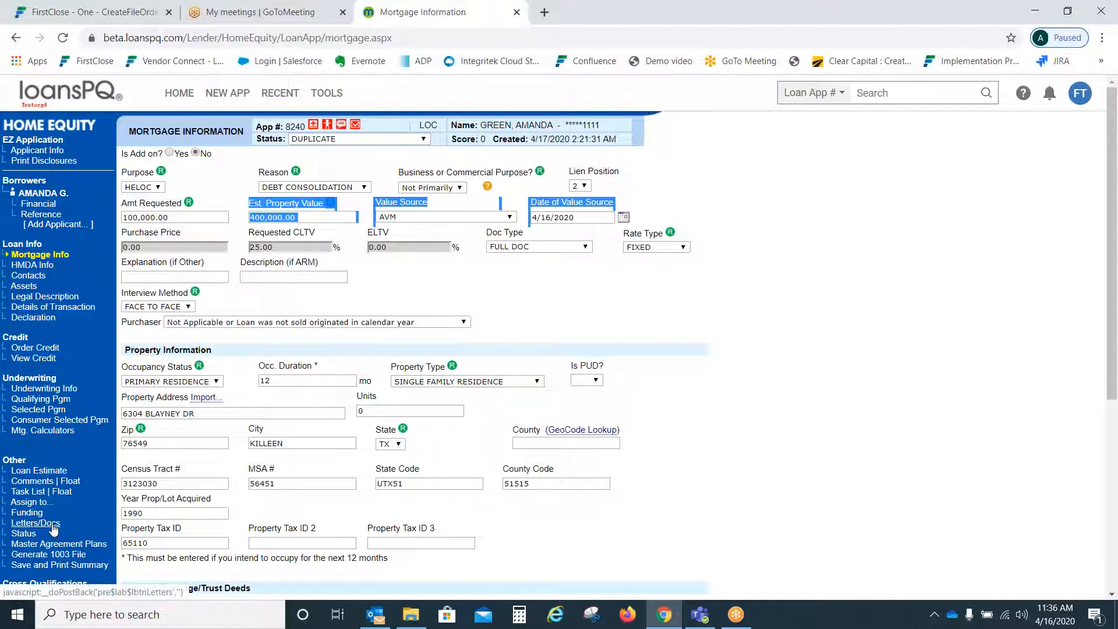
{"action": "left_click", "coordinate": [748, 283]}
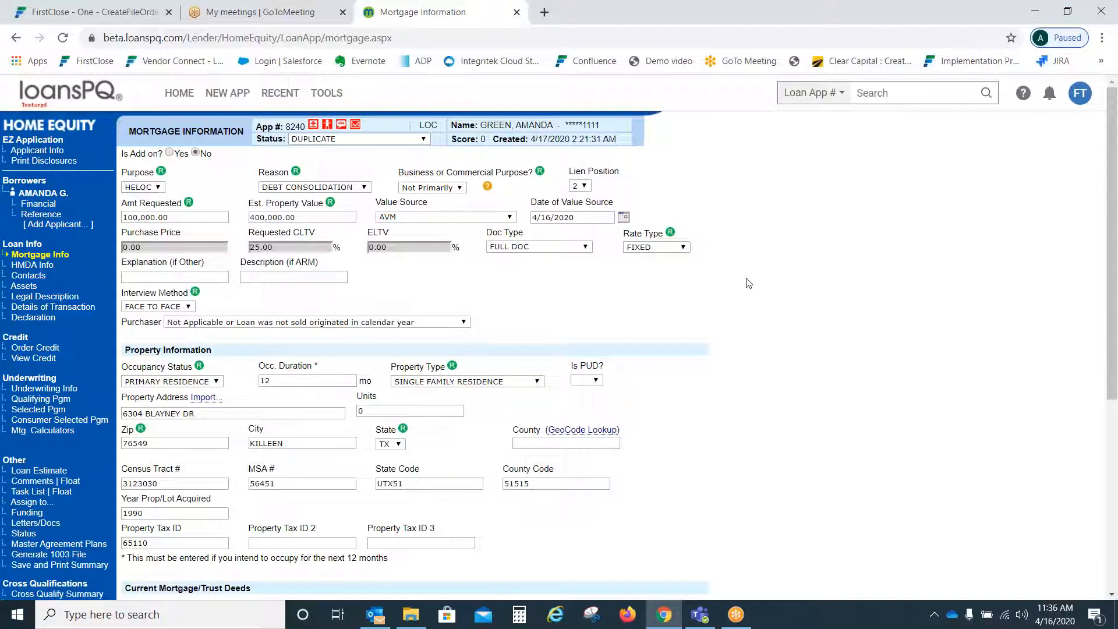